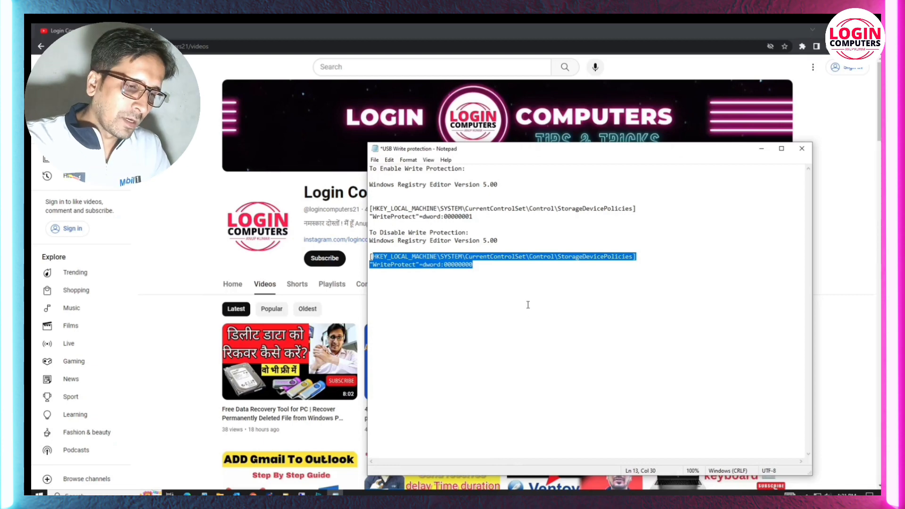
Highlight the enable-write-protection key and value lines in the notes, and launch the Registry Editor with regedit
{"action": "left_click", "coordinate": [535, 235]}
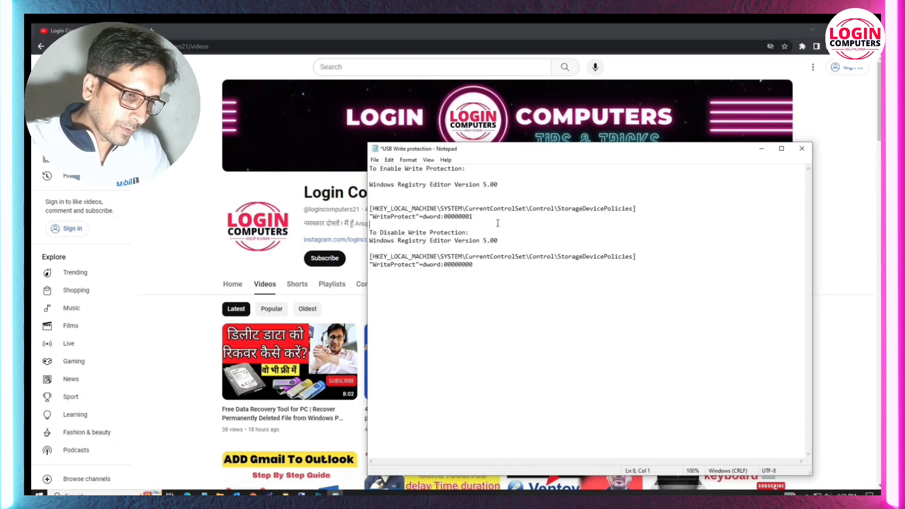
{"action": "left_click_drag", "start_coordinate": [372, 208], "coordinate": [494, 220]}
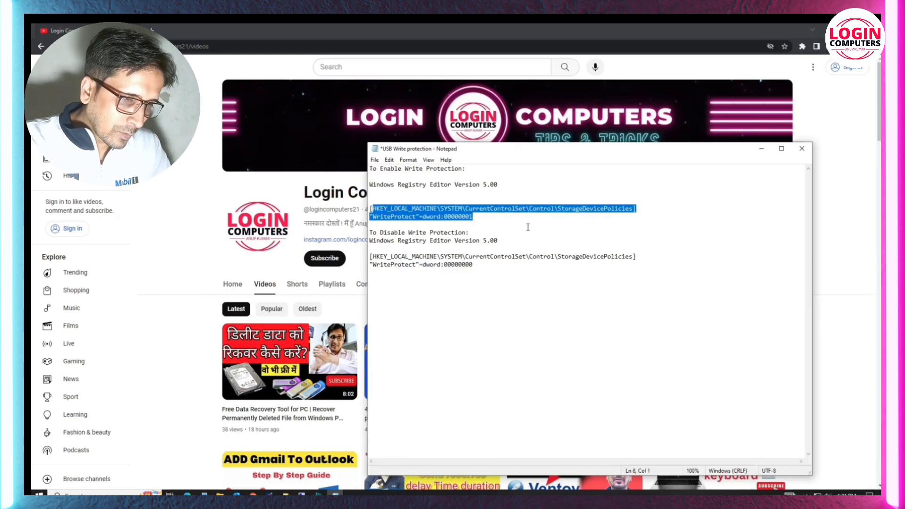
{"action": "key", "text": "super+r"}
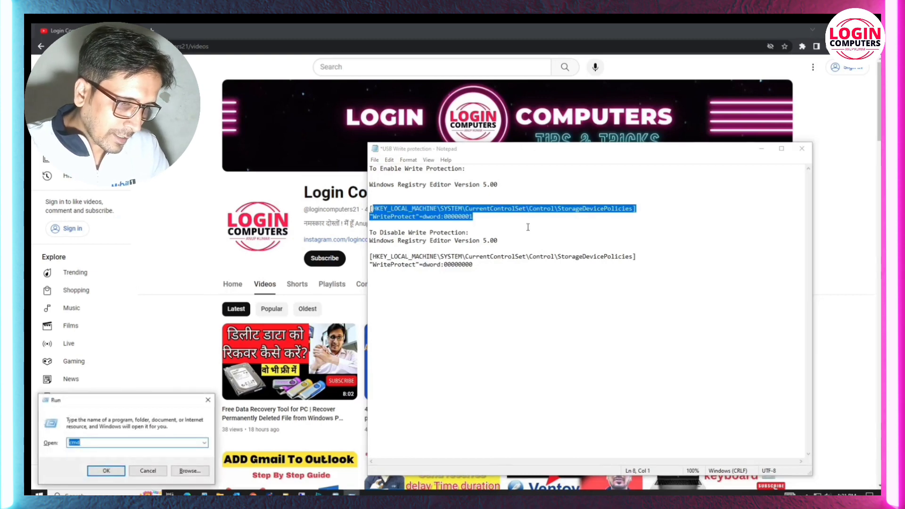
{"action": "type", "text": "rEGEDIT"}
{"action": "key", "text": "Return"}
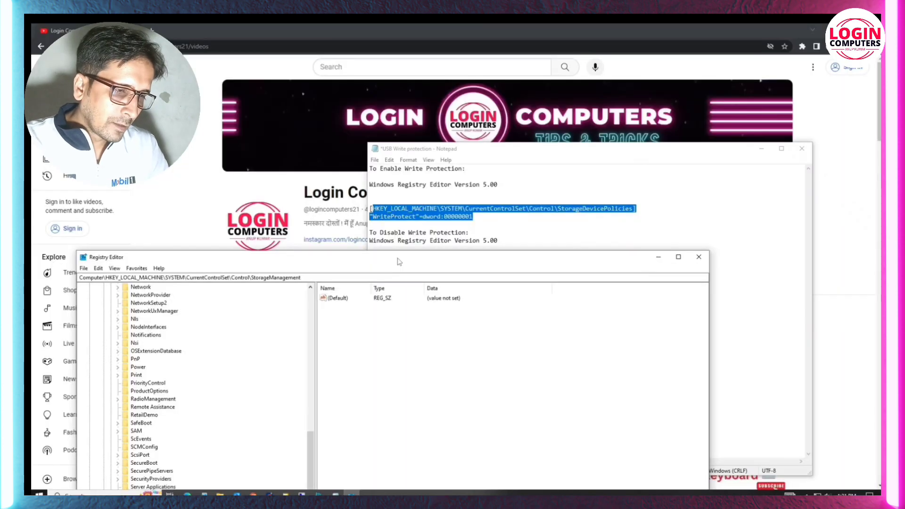
Collapse the registry tree to its root hives and move the window so the noted key path stays readable
{"action": "left_click_drag", "start_coordinate": [399, 262], "coordinate": [402, 95]}
{"action": "left_click_drag", "start_coordinate": [312, 300], "coordinate": [312, 155]}
{"action": "left_click", "coordinate": [99, 191]}
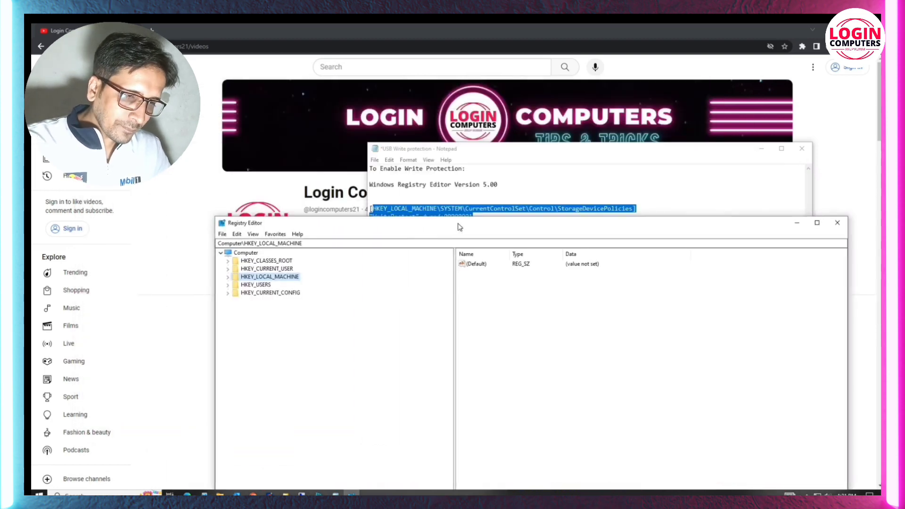
{"action": "left_click_drag", "start_coordinate": [428, 220], "coordinate": [397, 242]}
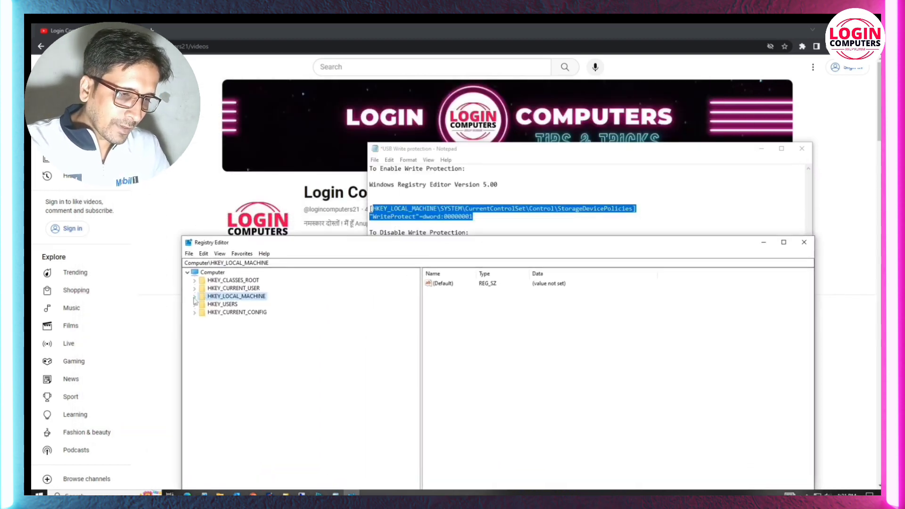
Browse to HKEY_LOCAL_MACHINE\SYSTEM\CurrentControlSet\Control and examine its storage-related subkeys, including StorageManagement
{"action": "double_click", "coordinate": [211, 297]}
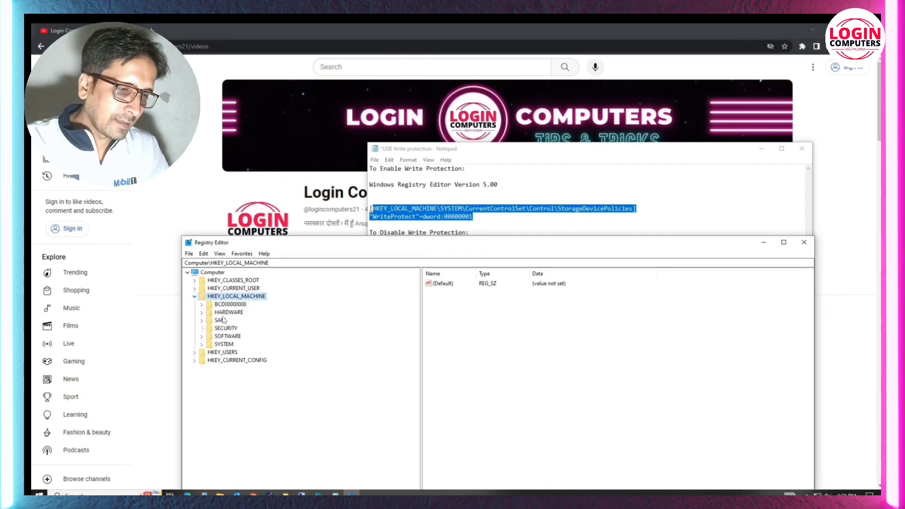
{"action": "left_click", "coordinate": [202, 344]}
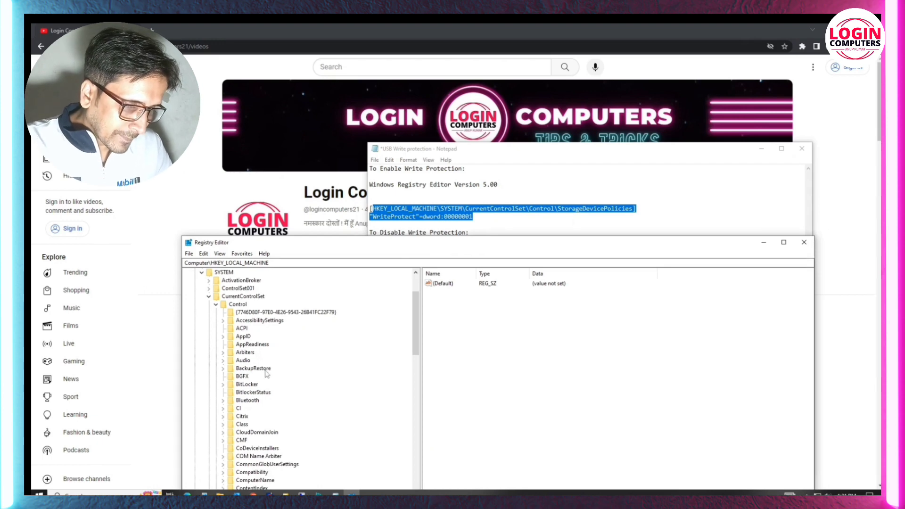
{"action": "scroll", "coordinate": [263, 386], "scroll_direction": "up", "scroll_amount": 1}
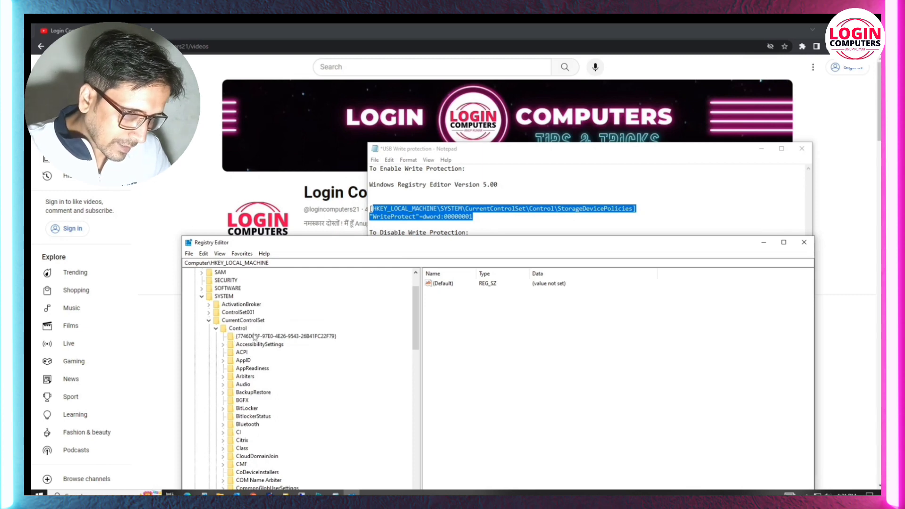
{"action": "scroll", "coordinate": [251, 368], "scroll_direction": "down", "scroll_amount": 20}
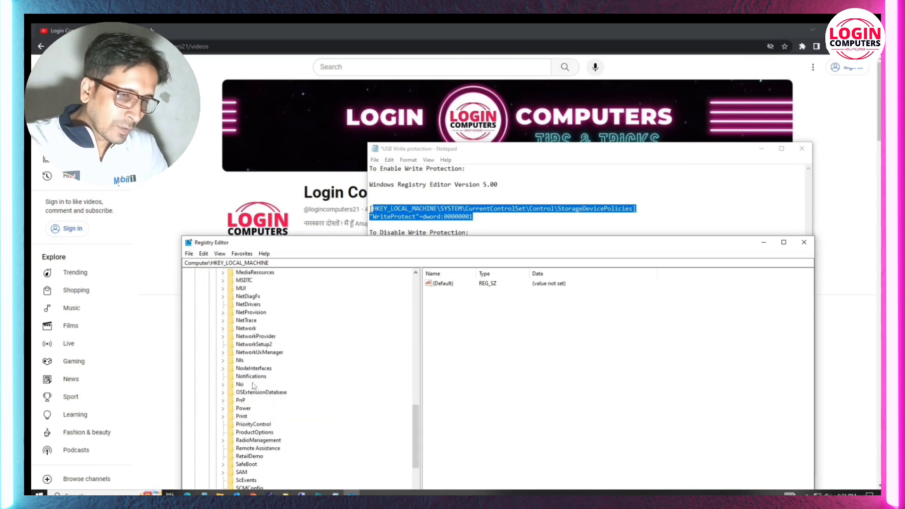
{"action": "scroll", "coordinate": [253, 387], "scroll_direction": "down", "scroll_amount": 3}
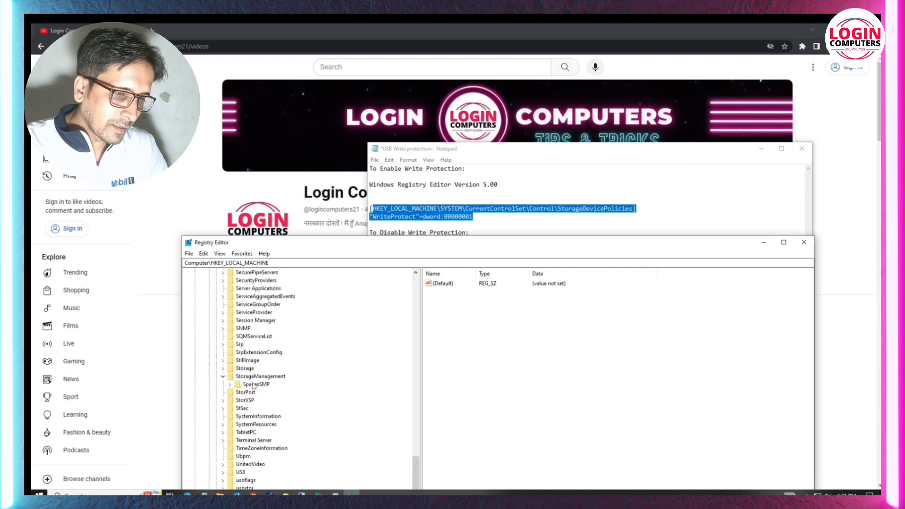
{"action": "left_click", "coordinate": [249, 370]}
{"action": "left_click", "coordinate": [223, 377]}
{"action": "left_click", "coordinate": [238, 376]}
Highlight StorageDevicePolicies in the noted path and look for that key among the Control subkeys
{"action": "left_click", "coordinate": [563, 213]}
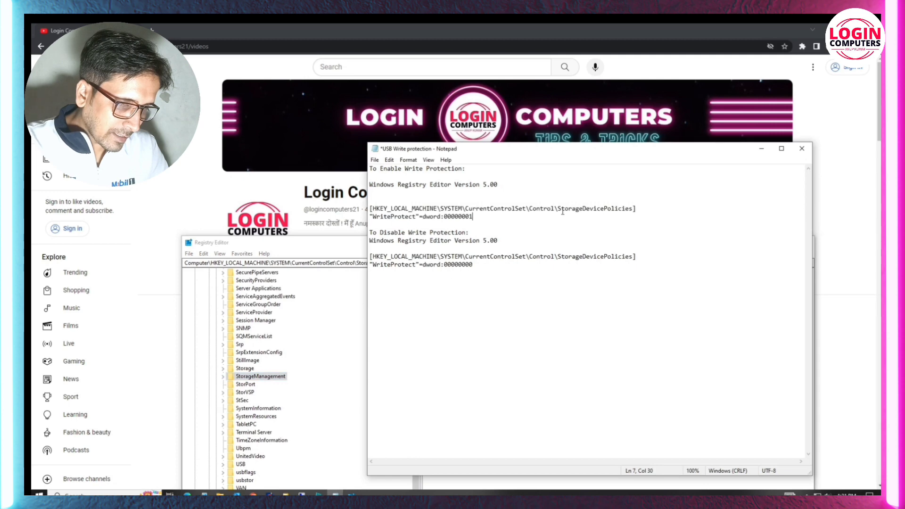
{"action": "left_click_drag", "start_coordinate": [560, 209], "coordinate": [637, 209]}
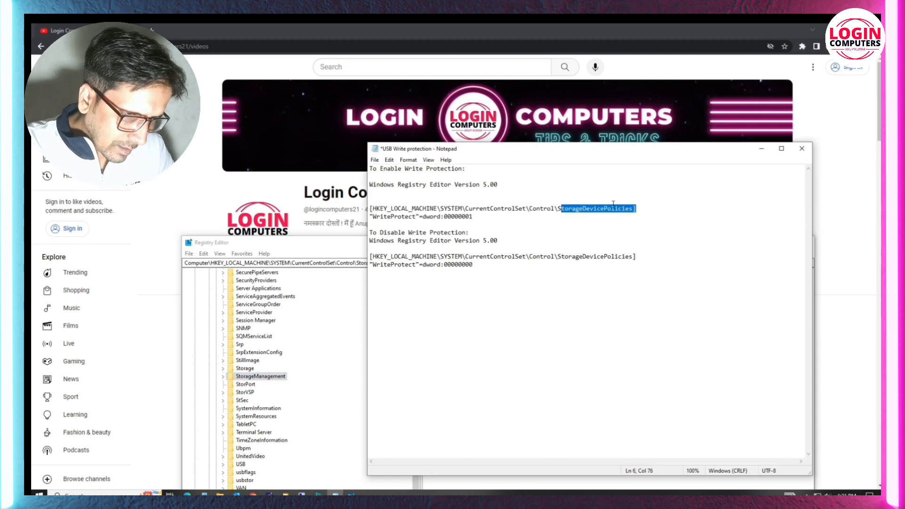
{"action": "left_click", "coordinate": [295, 396]}
{"action": "scroll", "coordinate": [257, 405], "scroll_direction": "up", "scroll_amount": 10}
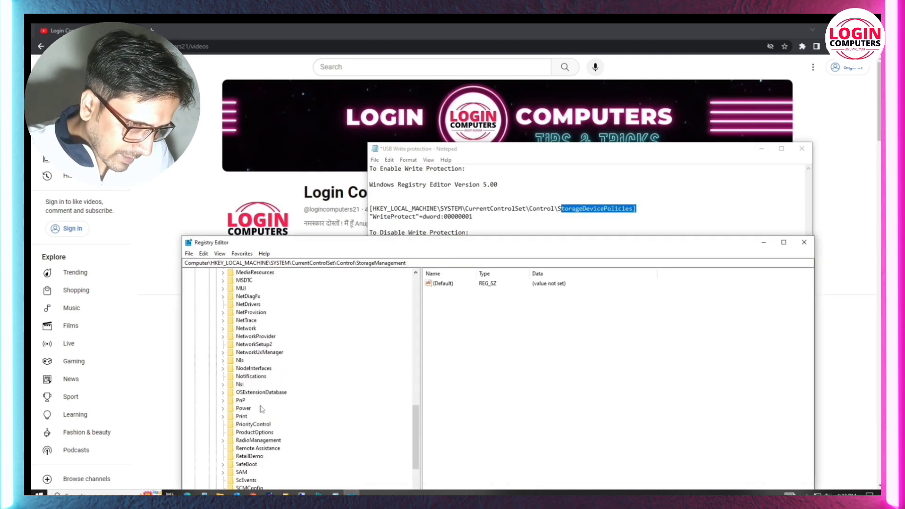
{"action": "scroll", "coordinate": [262, 409], "scroll_direction": "up", "scroll_amount": 15}
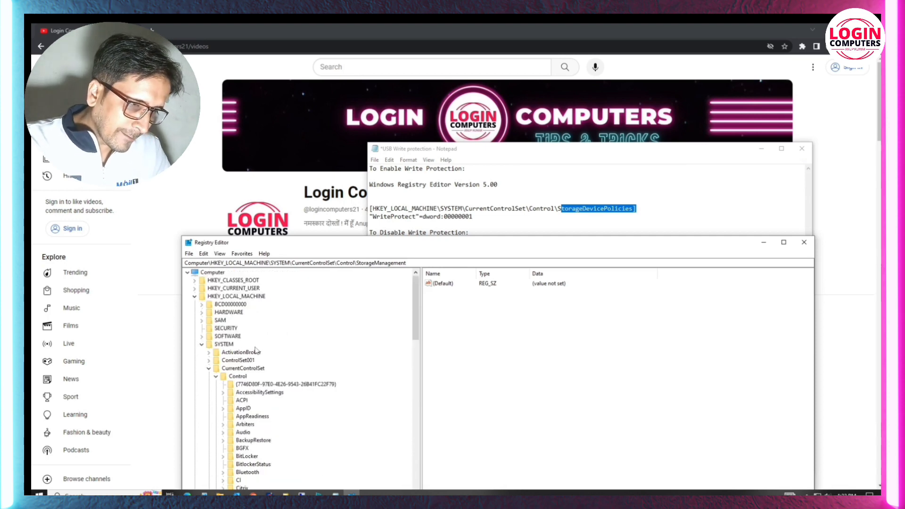
View the kinds of new items available under the Control key without creating one
{"action": "right_click", "coordinate": [238, 376]}
{"action": "mouse_move", "coordinate": [272, 397]}
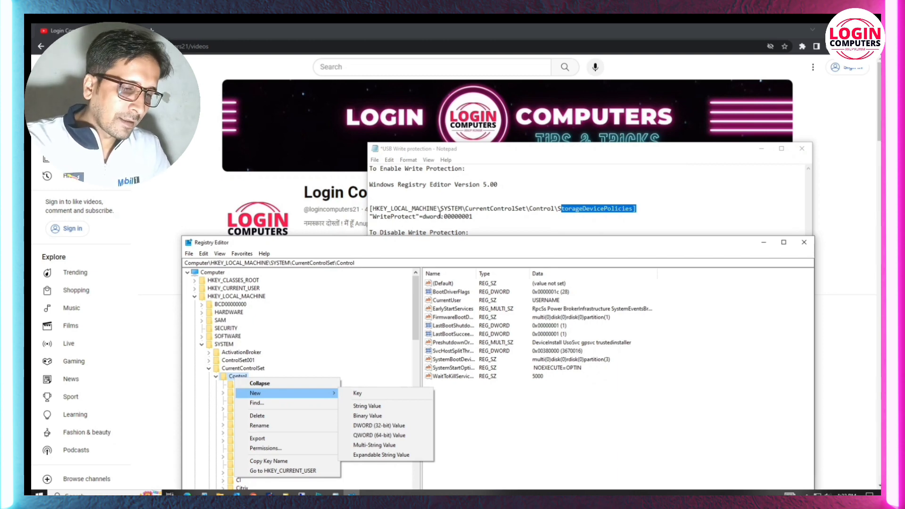
{"action": "left_click", "coordinate": [353, 348]}
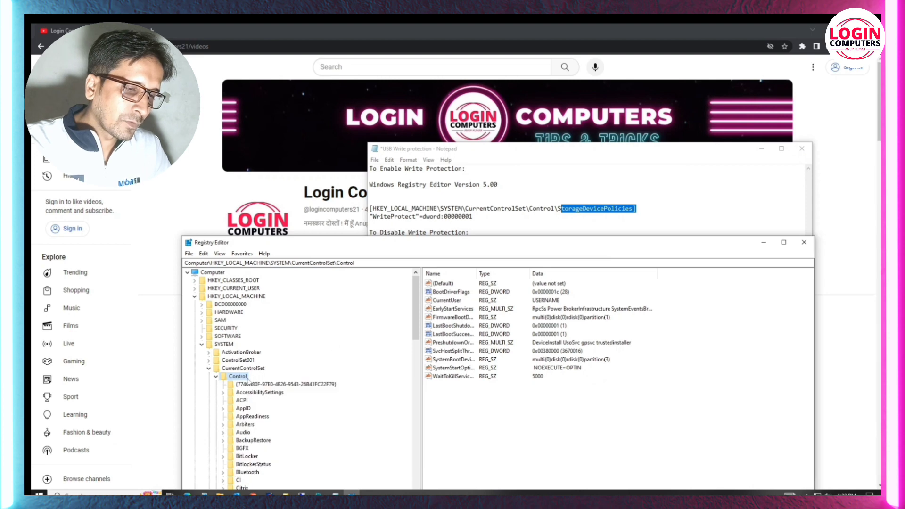
Collapse the HKEY_LOCAL_MACHINE branch and close the Registry Editor
{"action": "left_click", "coordinate": [209, 369]}
{"action": "left_click", "coordinate": [201, 345]}
{"action": "left_click", "coordinate": [194, 296]}
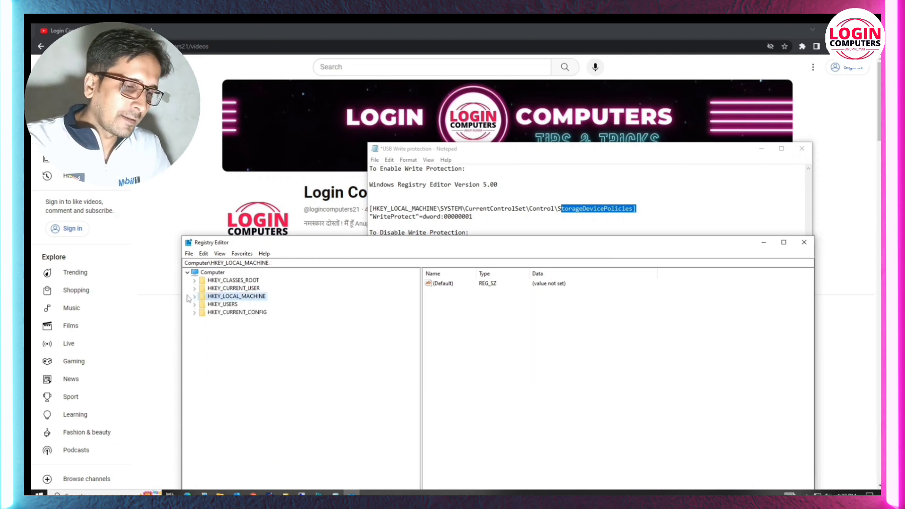
{"action": "left_click", "coordinate": [804, 242]}
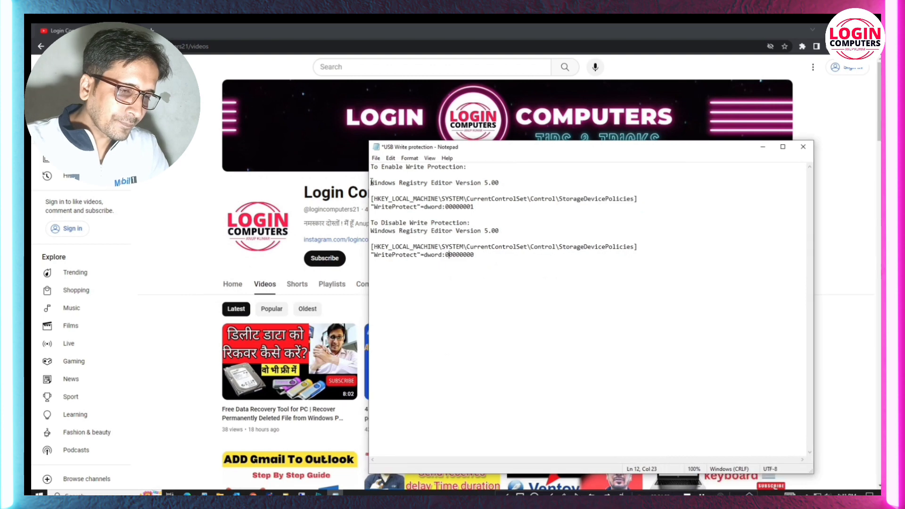
Copy the enable block, from the Windows Registry Editor Version 5.00 line through "WriteProtect"=dword:00000001, into a new blank Notepad document
{"action": "left_click_drag", "start_coordinate": [371, 182], "coordinate": [509, 210]}
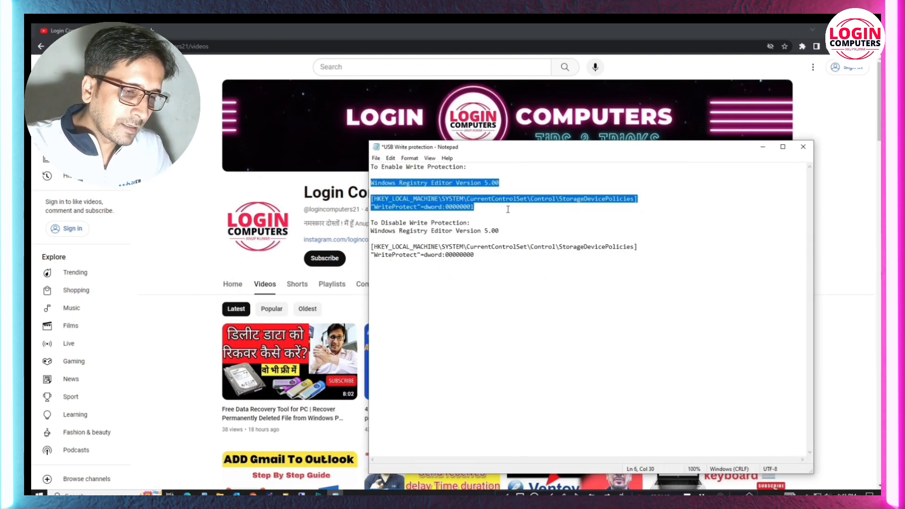
{"action": "right_click", "coordinate": [457, 197]}
{"action": "left_click", "coordinate": [483, 226]}
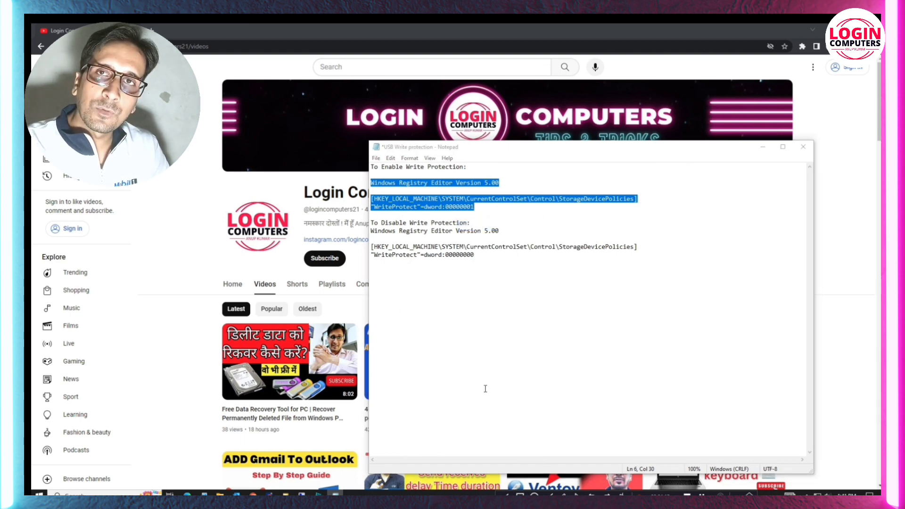
{"action": "key", "text": "super+r"}
{"action": "key", "text": "Return"}
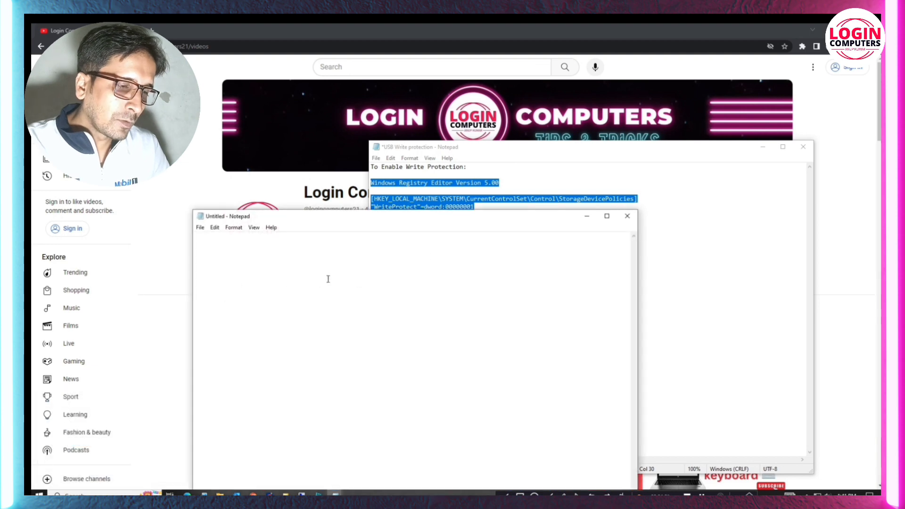
{"action": "key", "text": "ctrl+v"}
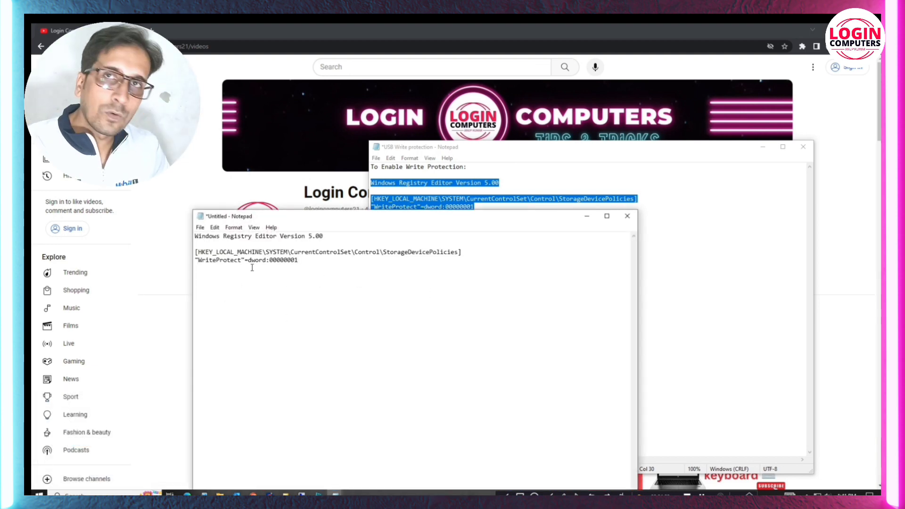
Start saving the new document under a different name in the Documents folder, entering "Usb Write protection Enable" as the file name
{"action": "left_click", "coordinate": [200, 227]}
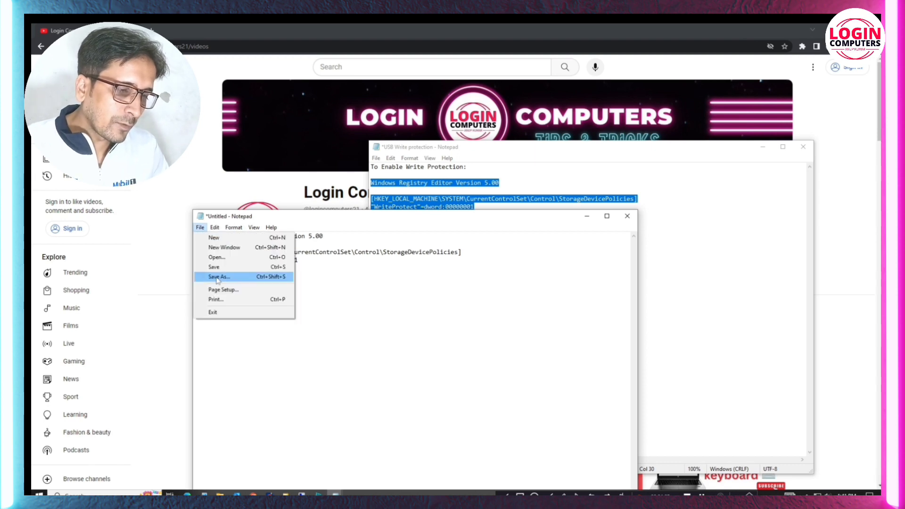
{"action": "left_click", "coordinate": [218, 277]}
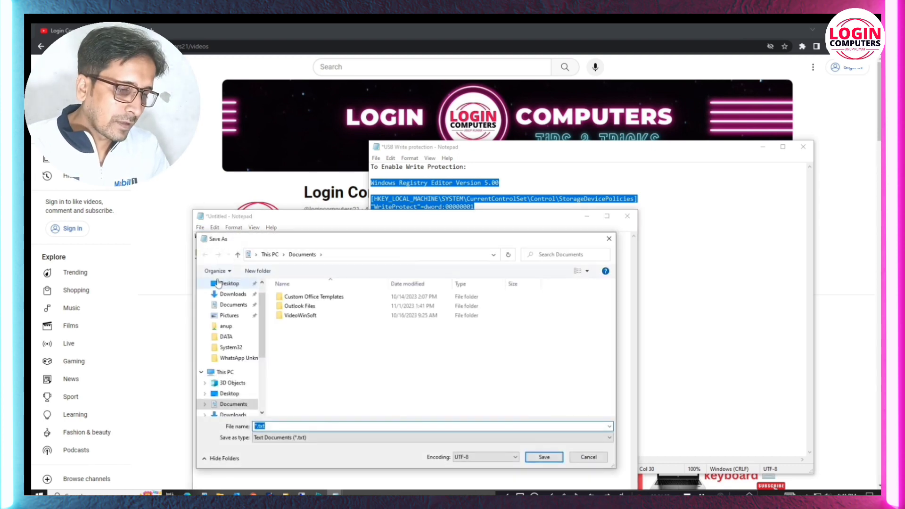
{"action": "left_click", "coordinate": [236, 309]}
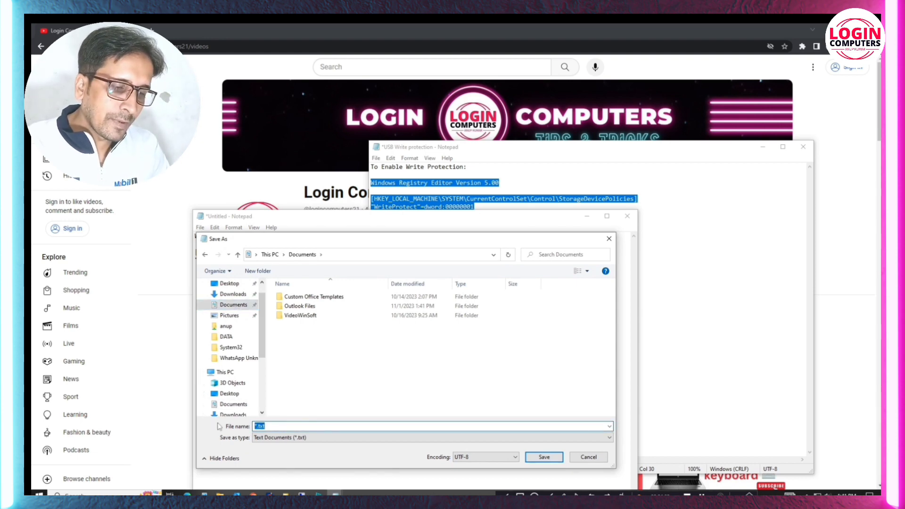
{"action": "type", "text": "Usb W"}
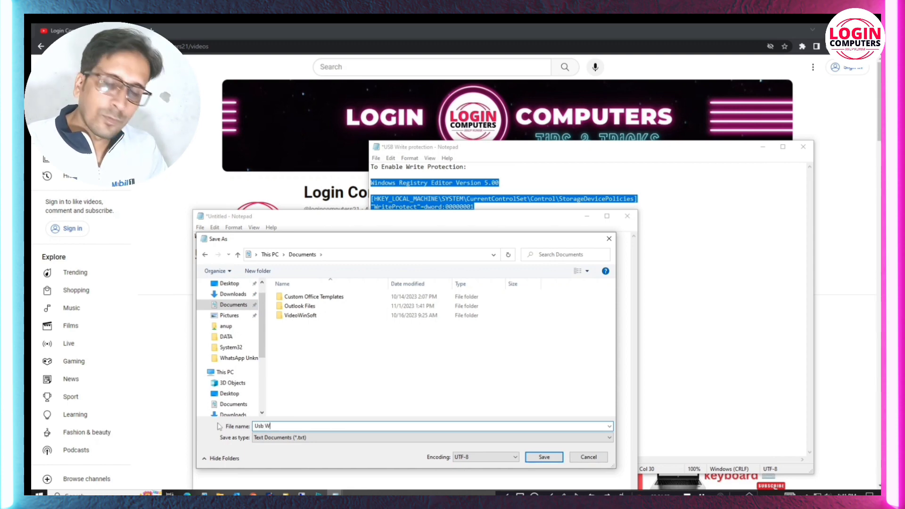
{"action": "type", "text": "rite "}
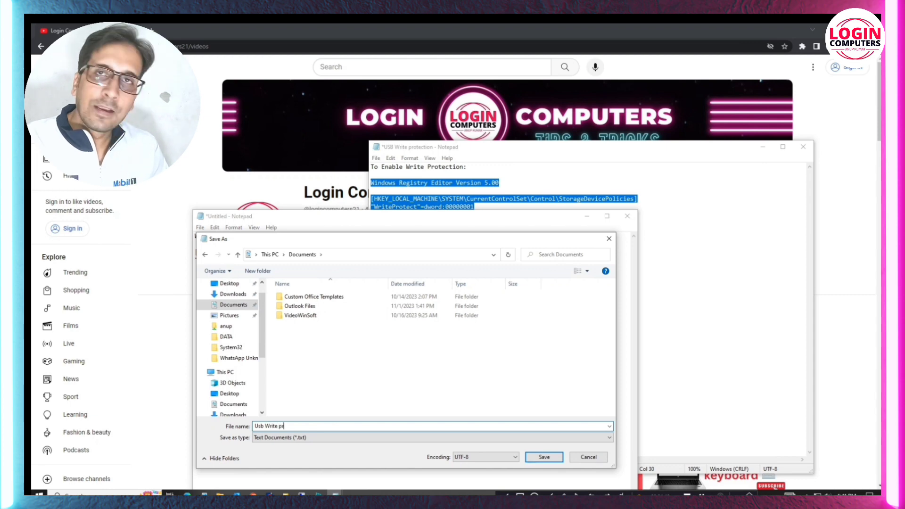
{"action": "type", "text": "protectio"}
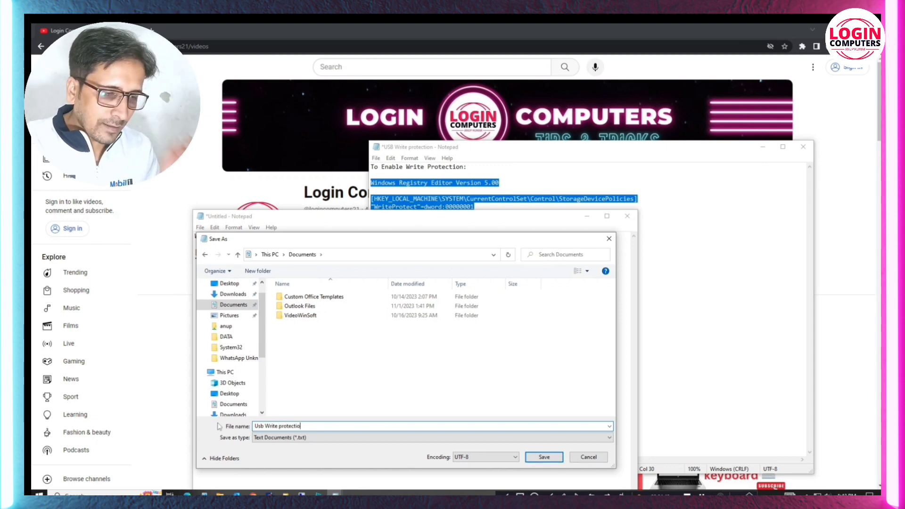
{"action": "type", "text": "n Enable"}
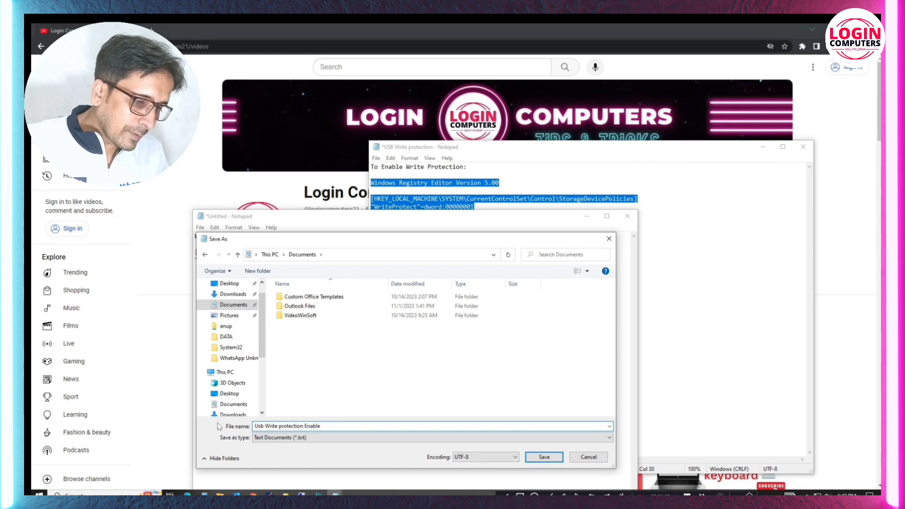
Change the file name to "Write Protection Enable.reg" and save the file
{"action": "left_click_drag", "start_coordinate": [265, 427], "coordinate": [240, 427]}
{"action": "key", "text": "BackSpace"}
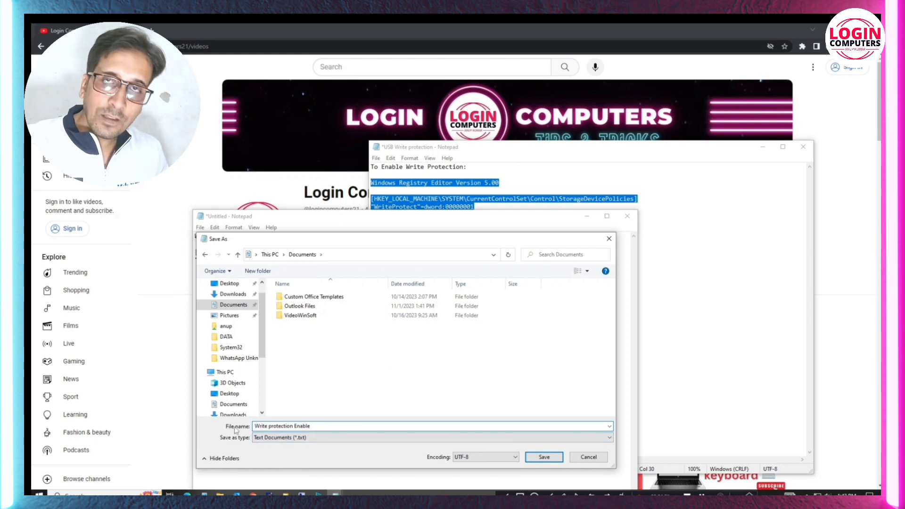
{"action": "left_click", "coordinate": [274, 426]}
{"action": "key", "text": "BackSpace"}
{"action": "type", "text": "P"}
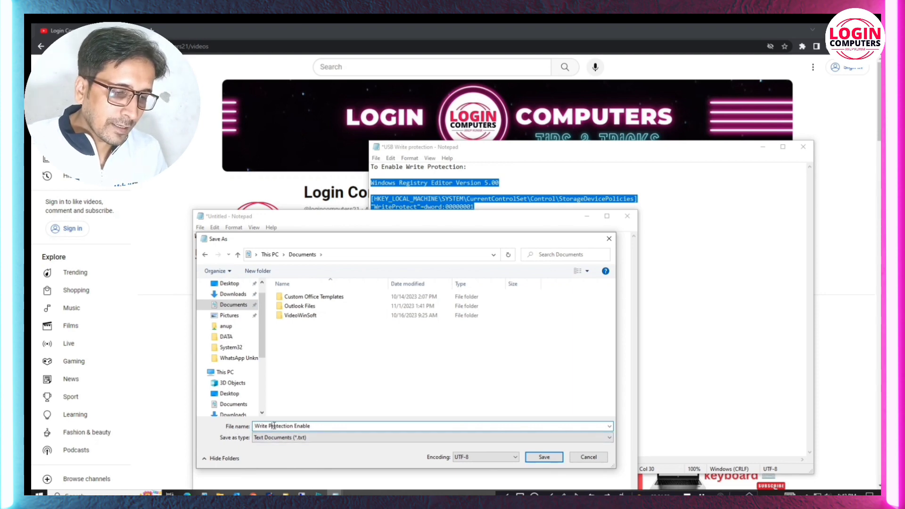
{"action": "left_click", "coordinate": [322, 426]}
{"action": "left_click_drag", "start_coordinate": [322, 426], "coordinate": [314, 430]}
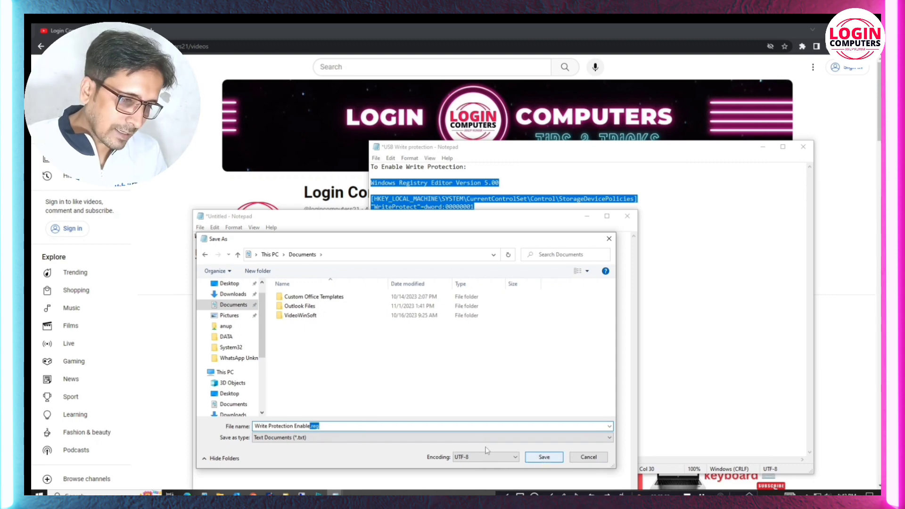
{"action": "left_click", "coordinate": [545, 458]}
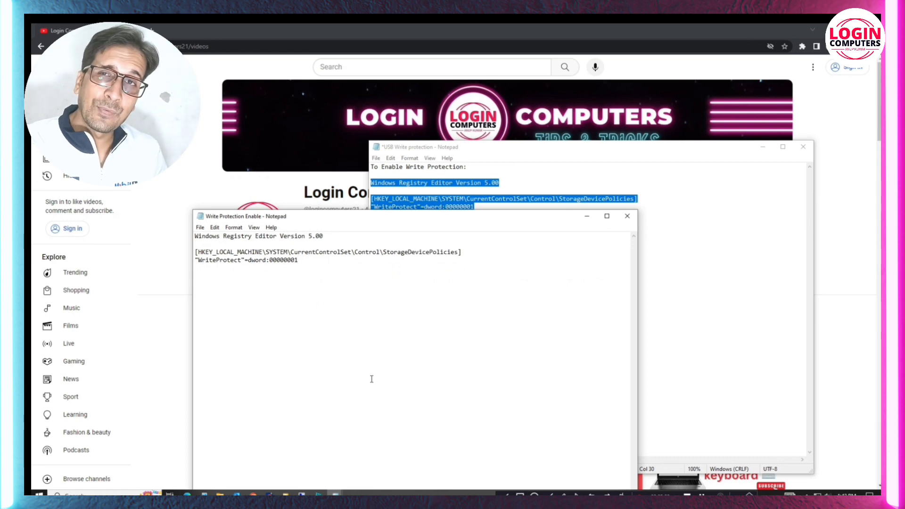
Open the Documents folder in a new File Explorer window and move the window so its whole file list shows
{"action": "key", "text": "super+e"}
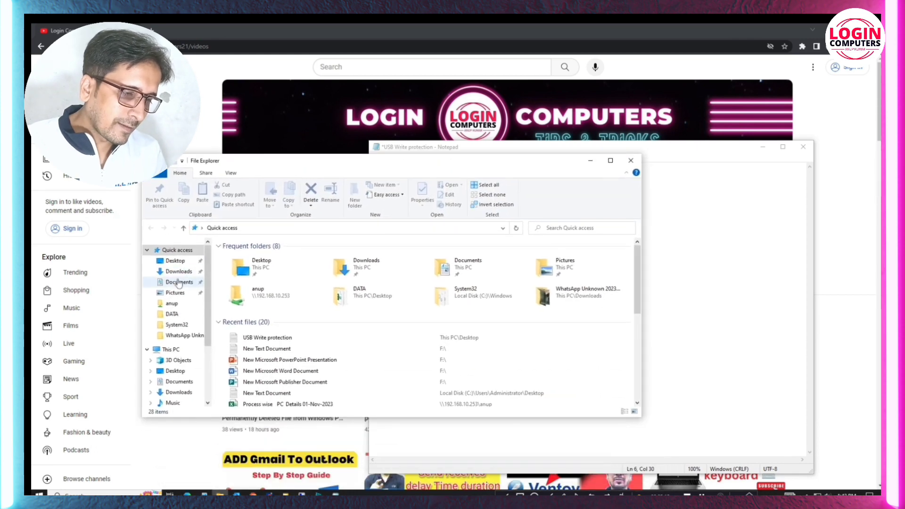
{"action": "left_click", "coordinate": [178, 282]}
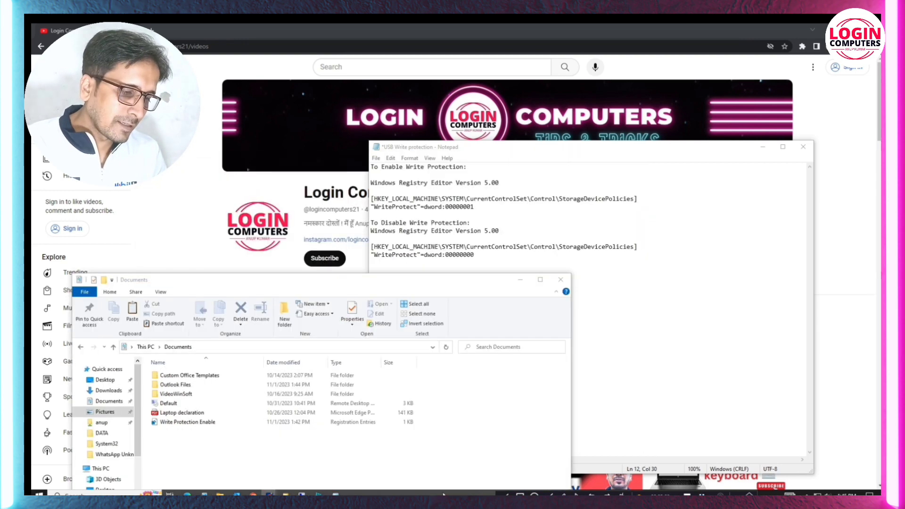
{"action": "left_click_drag", "start_coordinate": [222, 281], "coordinate": [209, 235]}
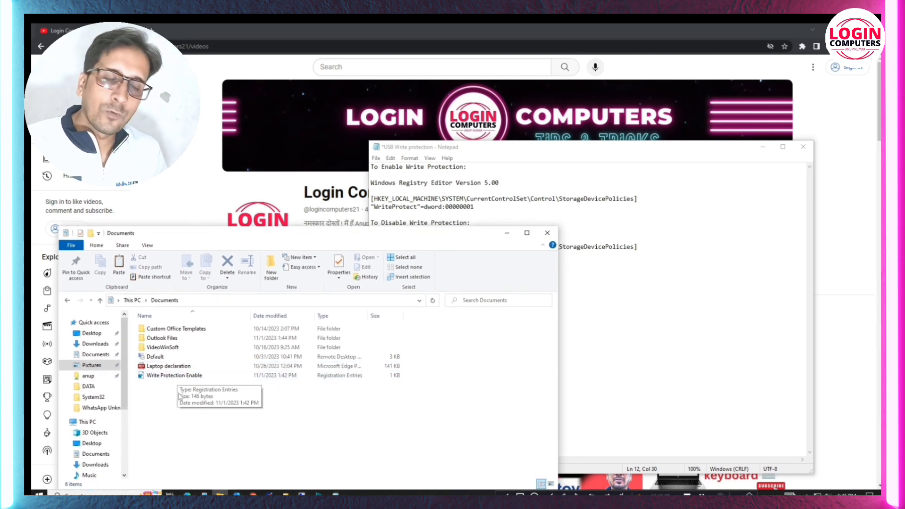
Open New Volume (E:) in another File Explorer window and copy New Microsoft Publisher Document and New Text Document
{"action": "key", "text": "super+e"}
{"action": "left_click", "coordinate": [104, 220]}
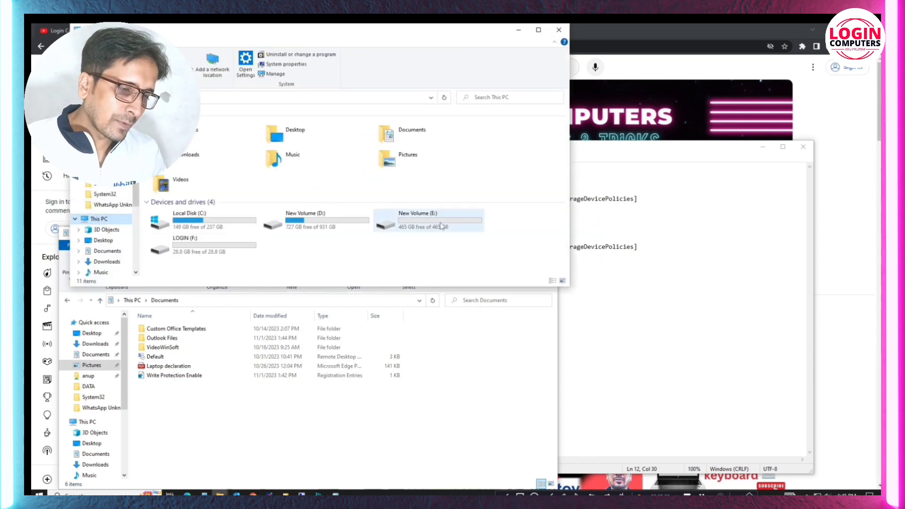
{"action": "double_click", "coordinate": [441, 225]}
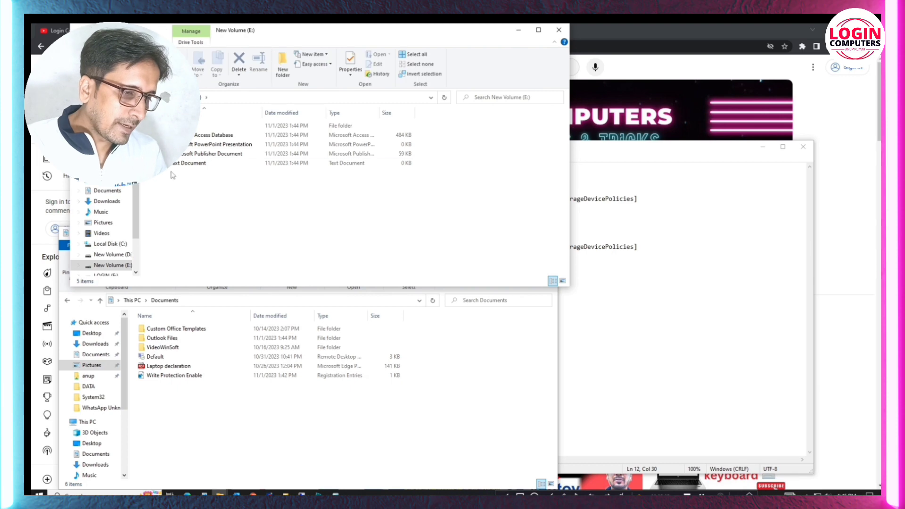
{"action": "mouse_move", "coordinate": [172, 175]}
{"action": "left_mouse_down"}
{"action": "mouse_move", "coordinate": [175, 133]}
{"action": "mouse_move", "coordinate": [172, 166]}
{"action": "left_mouse_up"}
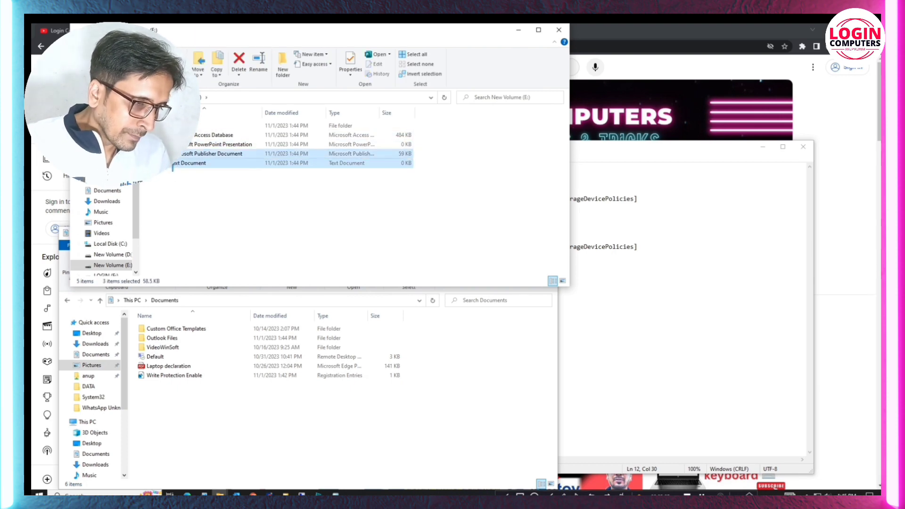
{"action": "right_click", "coordinate": [173, 152]}
{"action": "left_click", "coordinate": [198, 213]}
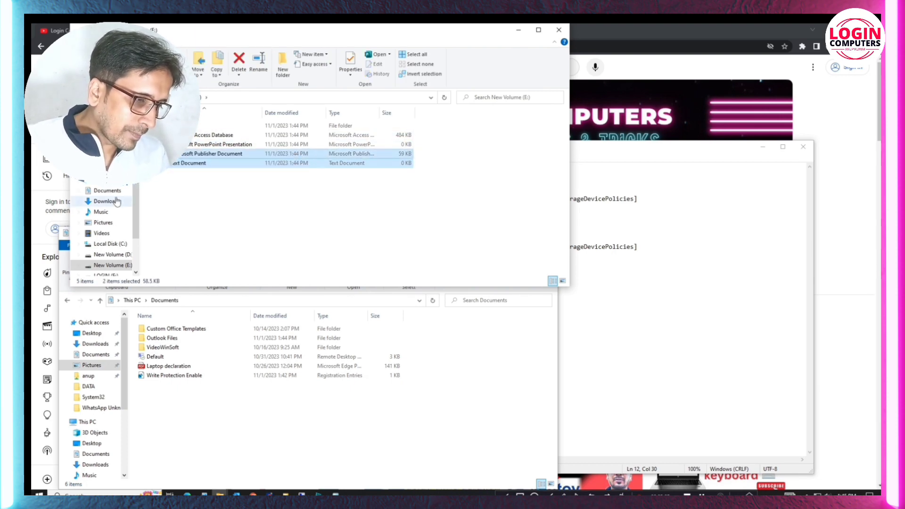
Open the LOGIN (F:) drive from This PC and paste the two copied files there
{"action": "key", "text": "alt+Up"}
{"action": "left_click", "coordinate": [179, 248]}
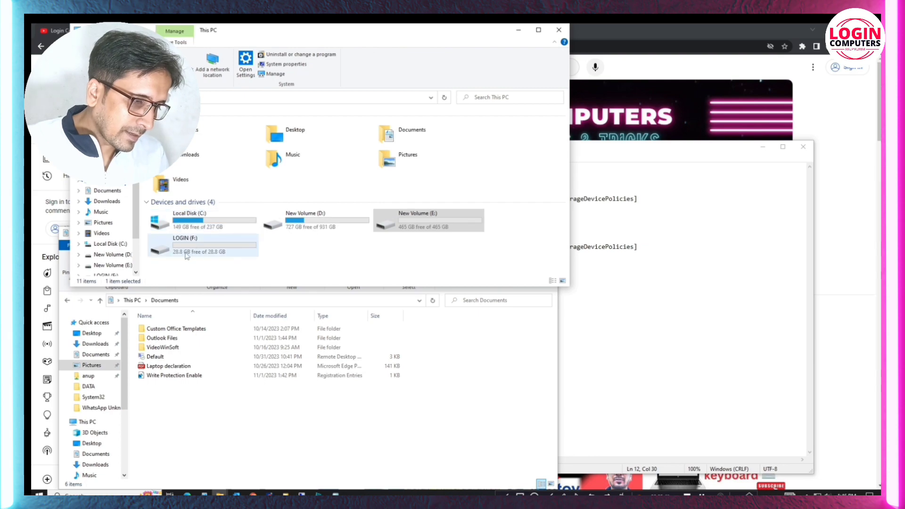
{"action": "double_click", "coordinate": [209, 255]}
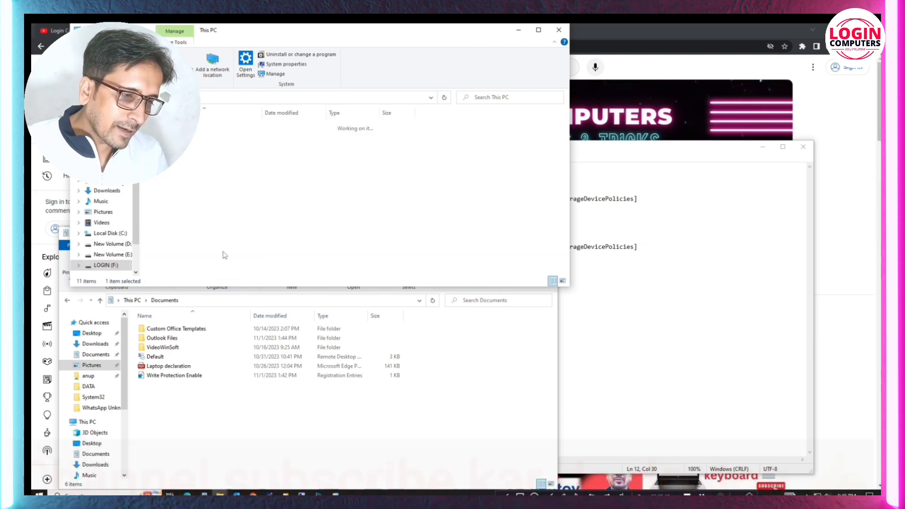
{"action": "right_click", "coordinate": [202, 189]}
{"action": "left_click", "coordinate": [237, 247]}
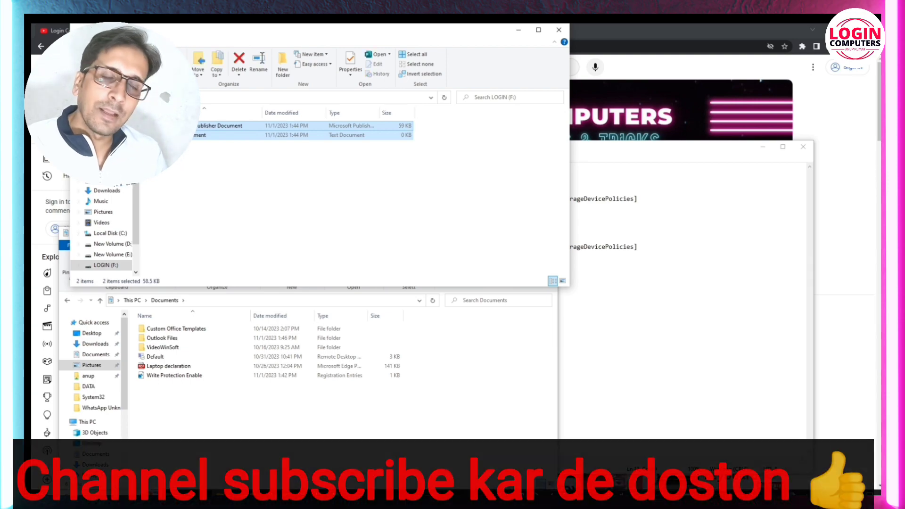
Move the LOGIN (F:) window aside and open New Volume (E:) in another File Explorer window
{"action": "left_click_drag", "start_coordinate": [251, 36], "coordinate": [645, 188]}
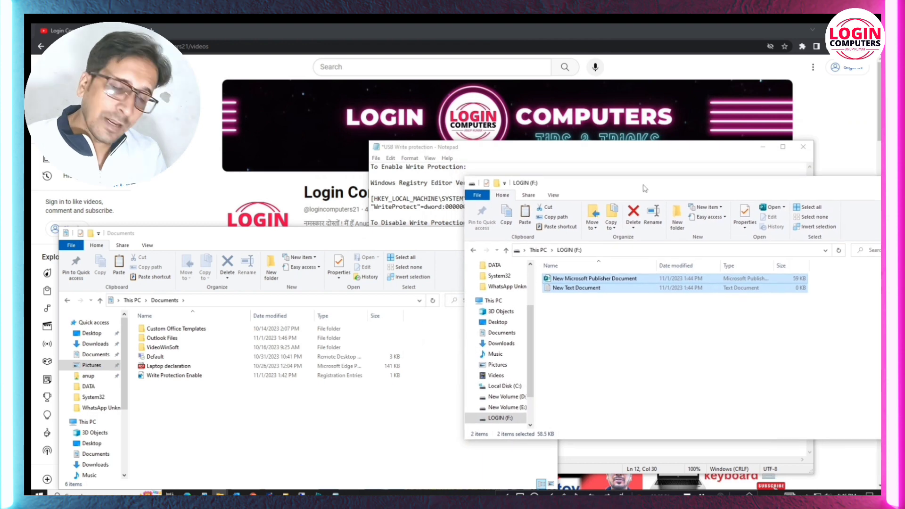
{"action": "key", "text": "super+e"}
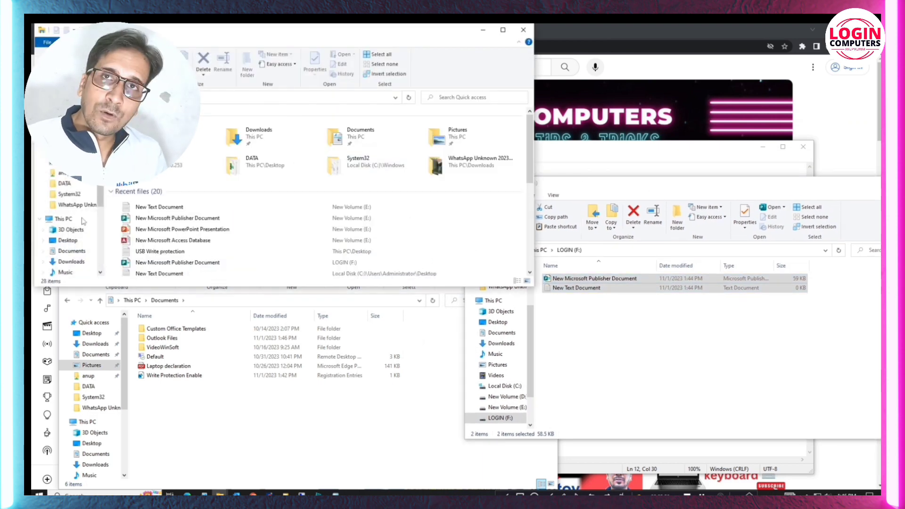
{"action": "left_click", "coordinate": [64, 219]}
{"action": "double_click", "coordinate": [405, 221]}
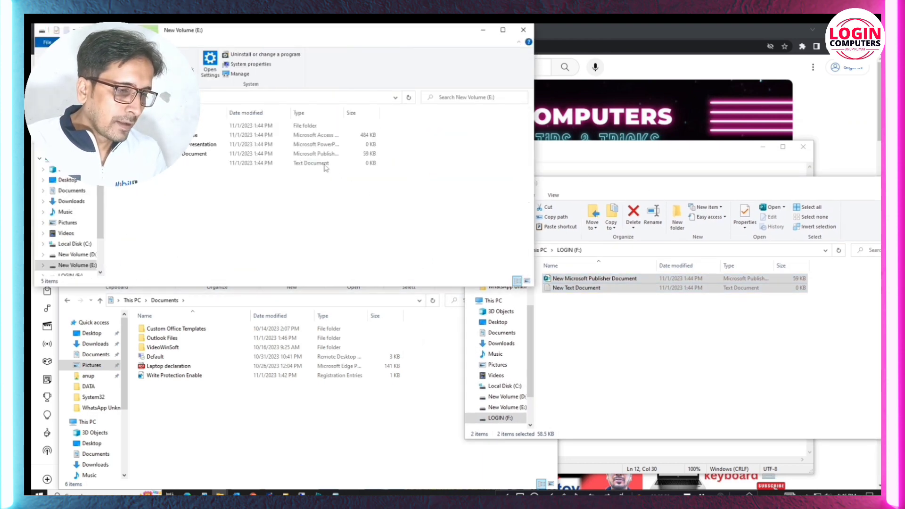
Narrow the New Volume (E:) and LOGIN (F:) windows and arrange them side by side next to Documents
{"action": "left_click_drag", "start_coordinate": [534, 161], "coordinate": [293, 159]}
{"action": "left_click_drag", "start_coordinate": [205, 33], "coordinate": [361, 145]}
{"action": "left_click_drag", "start_coordinate": [576, 185], "coordinate": [429, 124]}
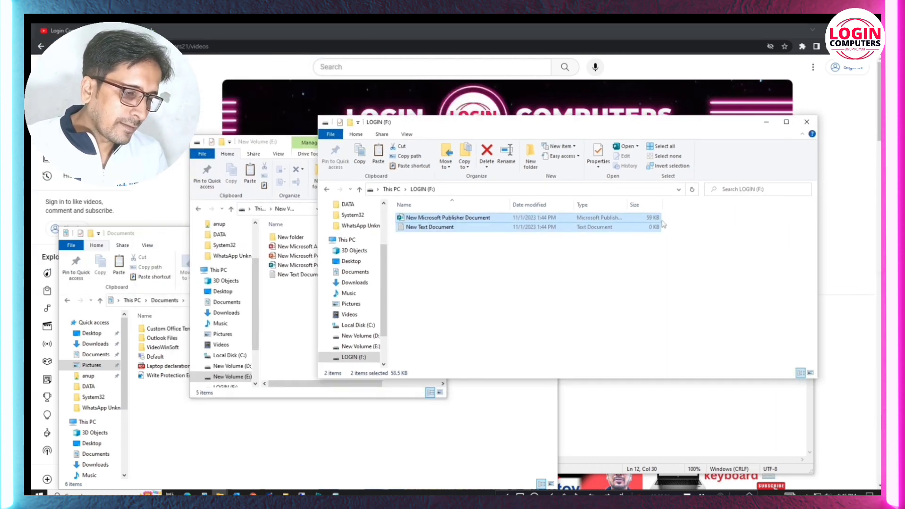
{"action": "left_click_drag", "start_coordinate": [818, 230], "coordinate": [560, 229]}
{"action": "left_click_drag", "start_coordinate": [431, 122], "coordinate": [728, 198]}
{"action": "left_click_drag", "start_coordinate": [352, 147], "coordinate": [502, 200]}
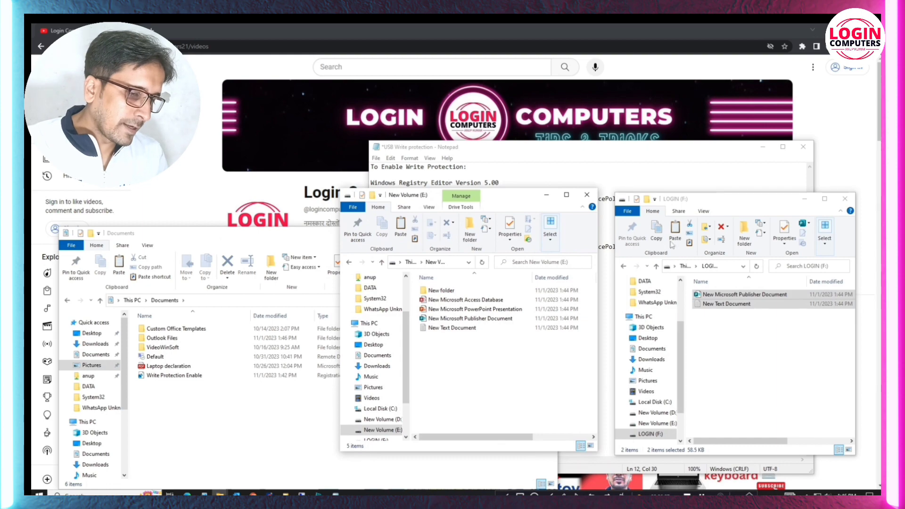
Run the Write Protection Enable file from Documents and accept adding its keys and values to the registry
{"action": "left_click", "coordinate": [168, 408]}
{"action": "left_click", "coordinate": [161, 376]}
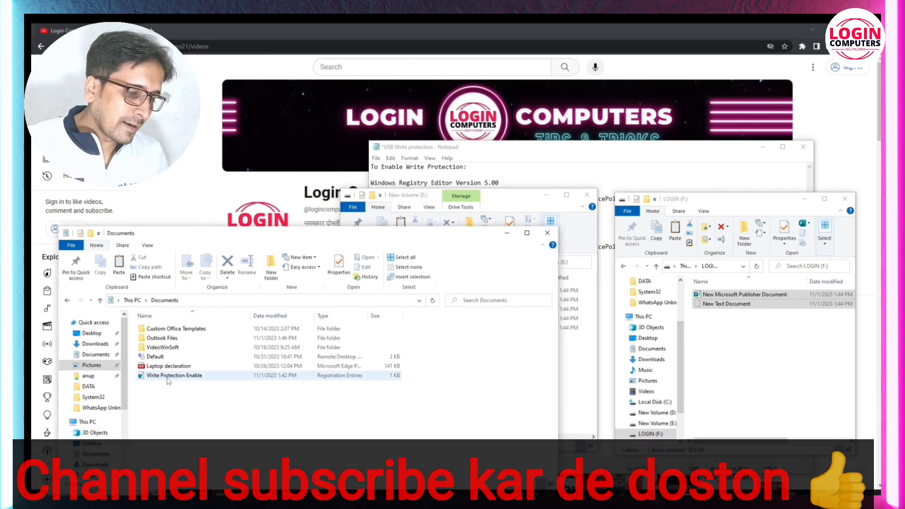
{"action": "double_click", "coordinate": [171, 377]}
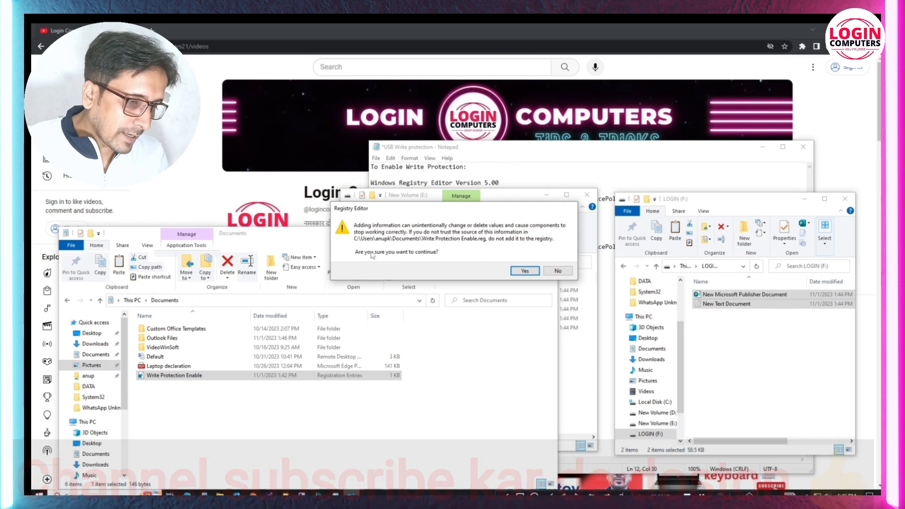
{"action": "left_click", "coordinate": [524, 271]}
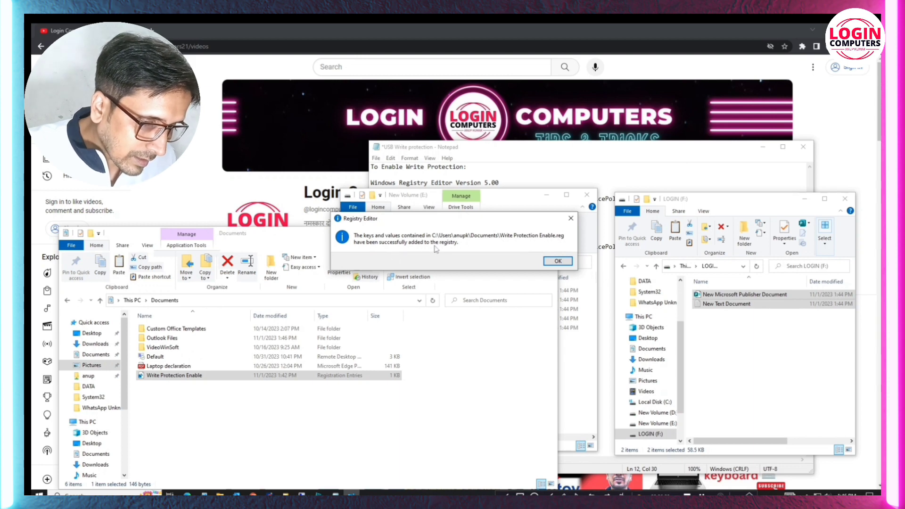
{"action": "left_click", "coordinate": [558, 261]}
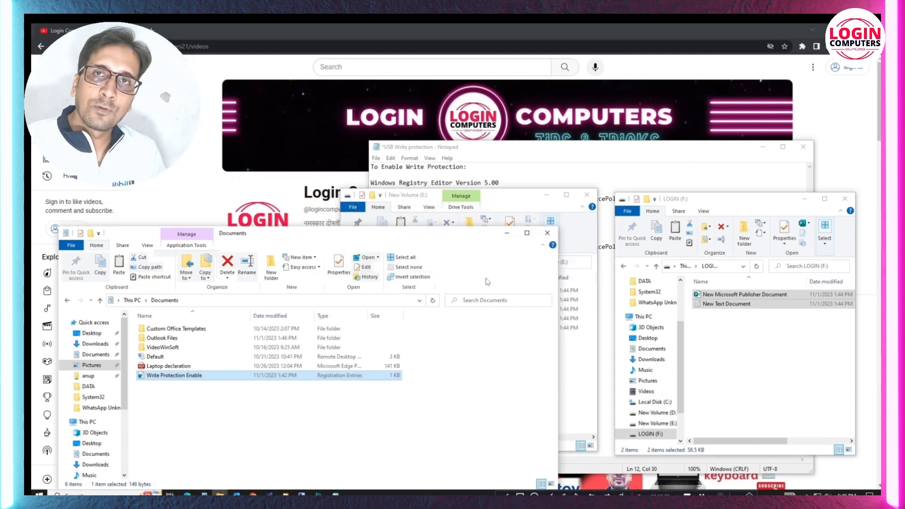
Copy the Write Protection Enable file from Documents to the LOGIN (F:) drive
{"action": "left_click_drag", "start_coordinate": [466, 235], "coordinate": [415, 177]}
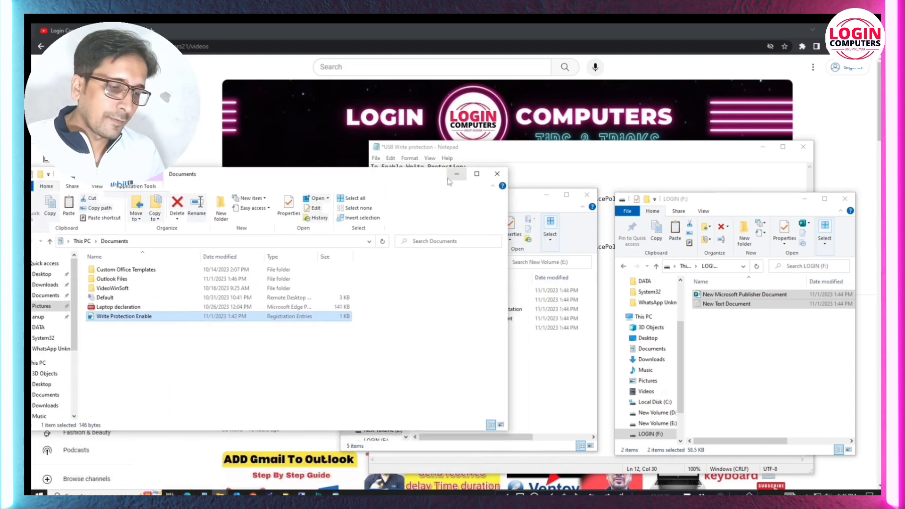
{"action": "right_click", "coordinate": [127, 320]}
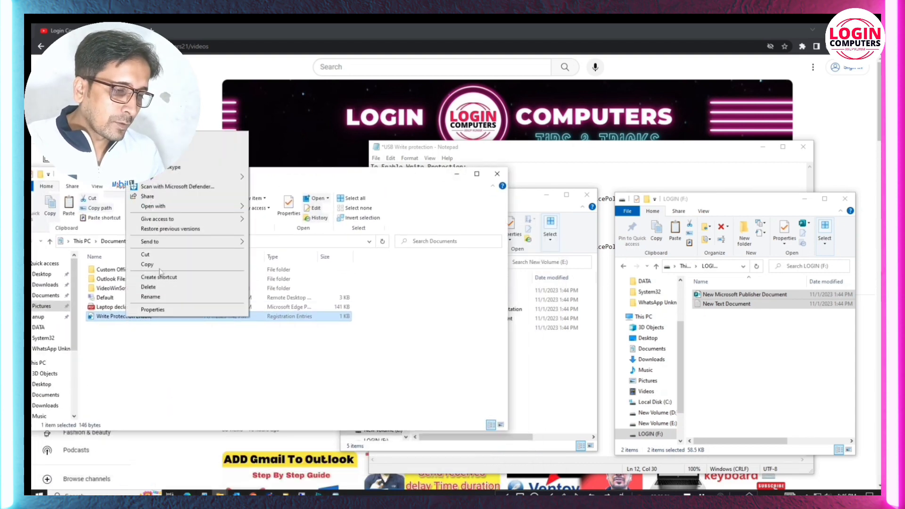
{"action": "left_click", "coordinate": [141, 267]}
{"action": "right_click", "coordinate": [710, 341]}
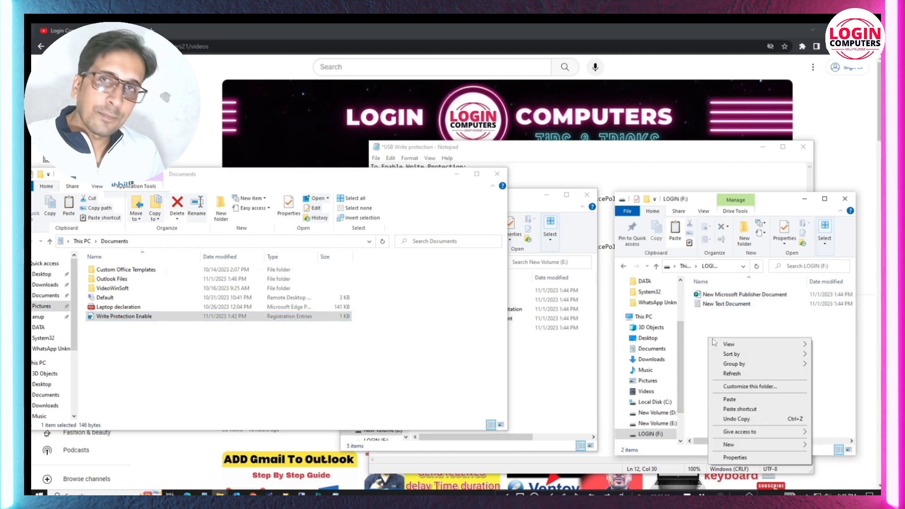
{"action": "left_click", "coordinate": [731, 394]}
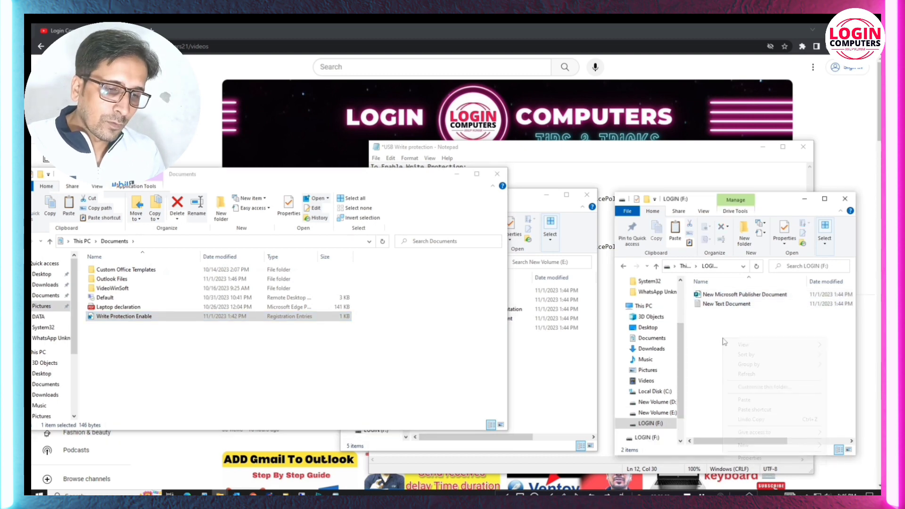
{"action": "right_click", "coordinate": [725, 341]}
{"action": "left_click", "coordinate": [743, 400]}
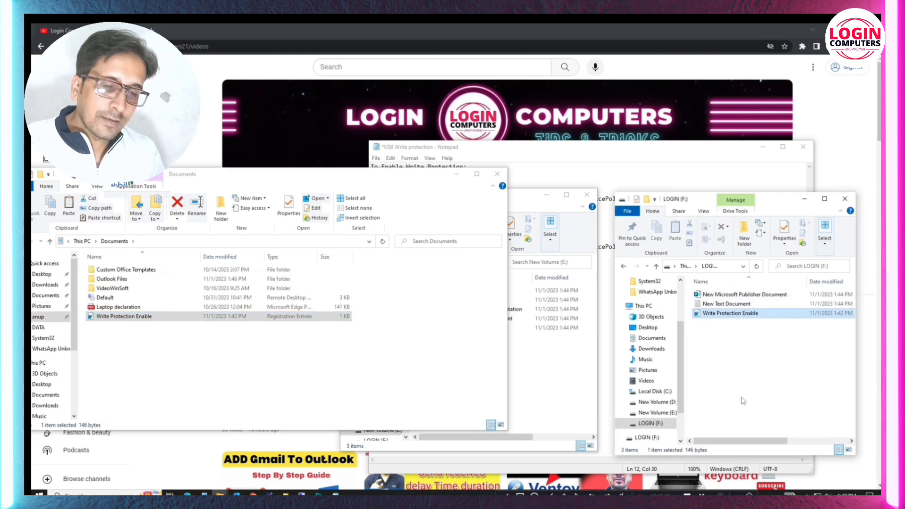
Delete the Write Protection Enable copy from LOGIN (F:) and close that drive's window
{"action": "key", "text": "Delete"}
{"action": "key", "text": "Return"}
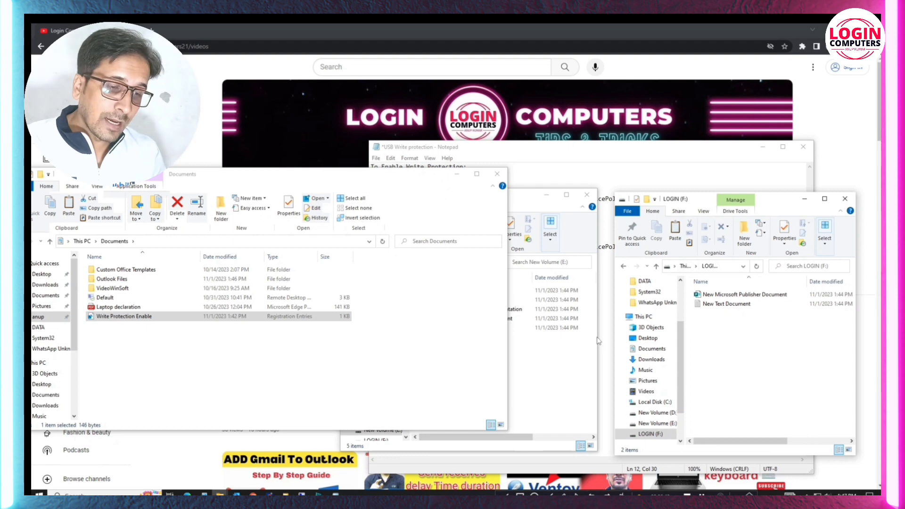
{"action": "key", "text": "alt+F4"}
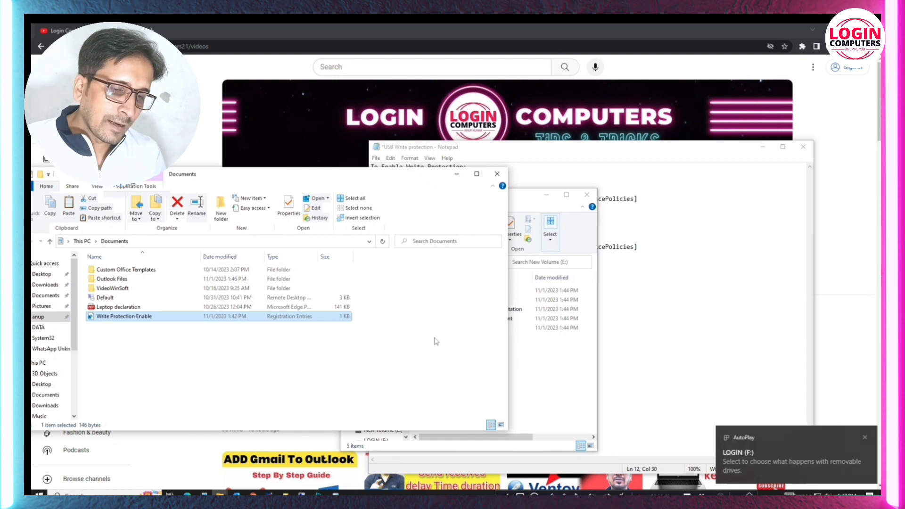
View the files of the reconnected LOGIN (F:) drive and place its narrowed window beside Documents
{"action": "left_click", "coordinate": [760, 457]}
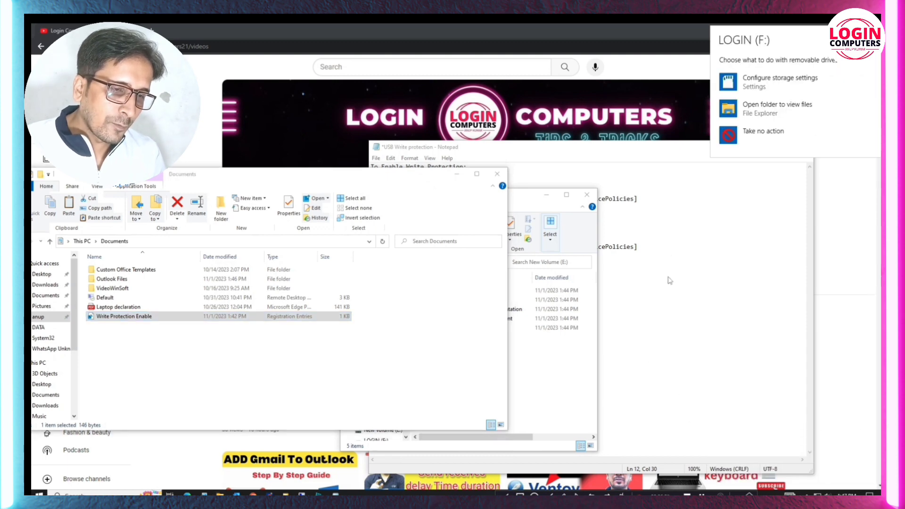
{"action": "left_click", "coordinate": [775, 109]}
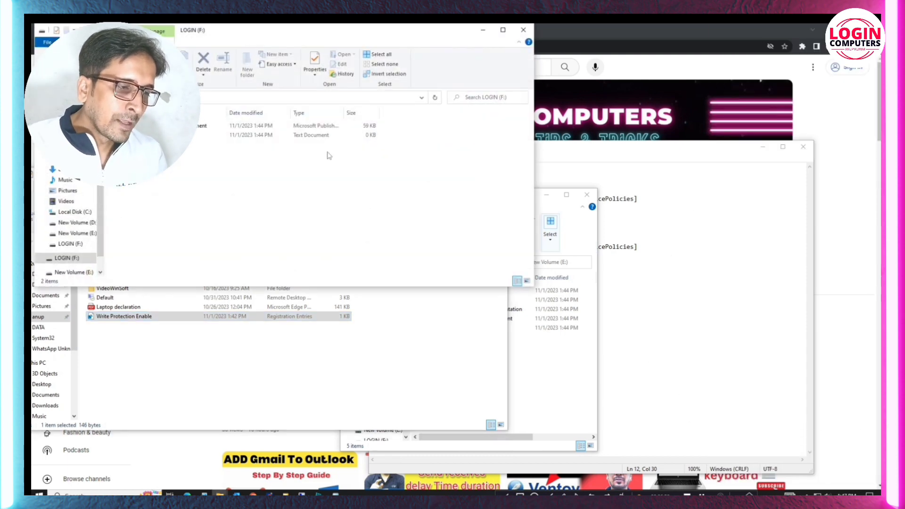
{"action": "left_click_drag", "start_coordinate": [535, 136], "coordinate": [337, 140]}
{"action": "left_click_drag", "start_coordinate": [200, 27], "coordinate": [695, 167]}
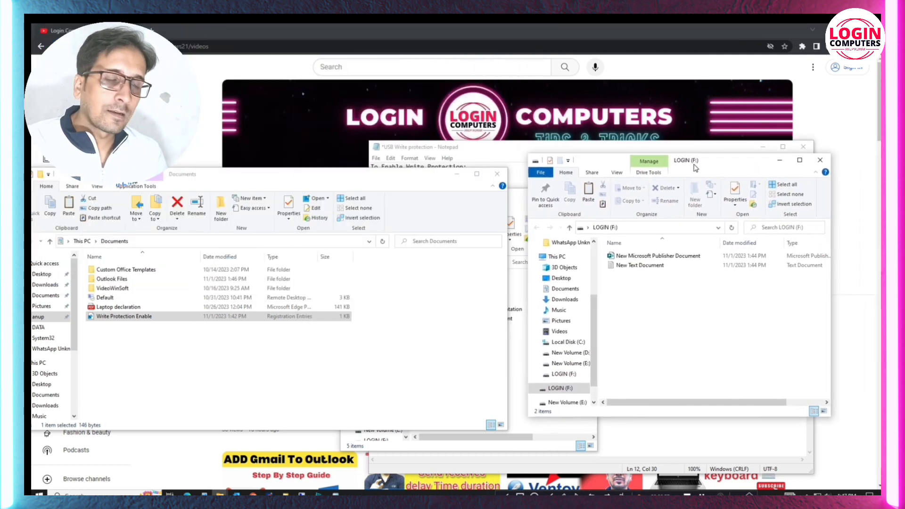
Try to copy the Write Protection Enable file from Documents to the reconnected LOGIN (F:) drive, then cancel the transfer
{"action": "right_click", "coordinate": [108, 321]}
{"action": "left_click", "coordinate": [125, 264]}
{"action": "right_click", "coordinate": [665, 306]}
{"action": "left_click", "coordinate": [684, 366]}
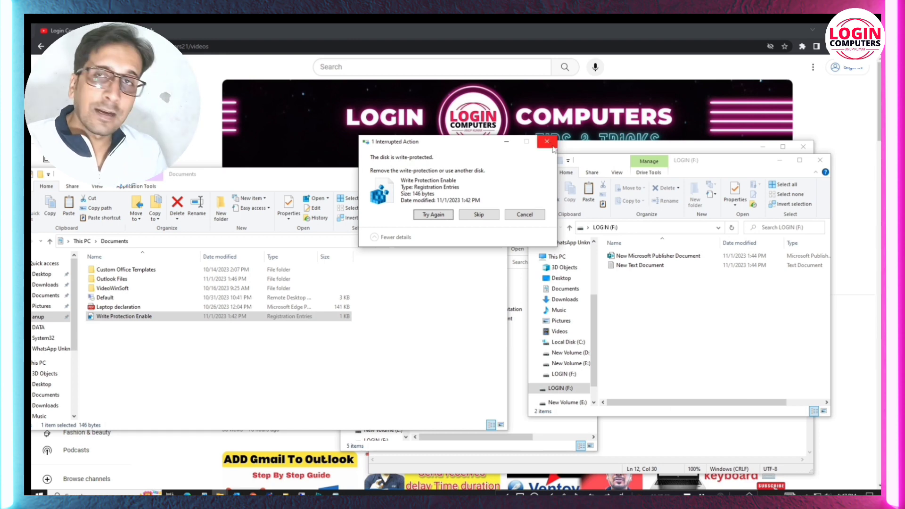
{"action": "left_click", "coordinate": [525, 215]}
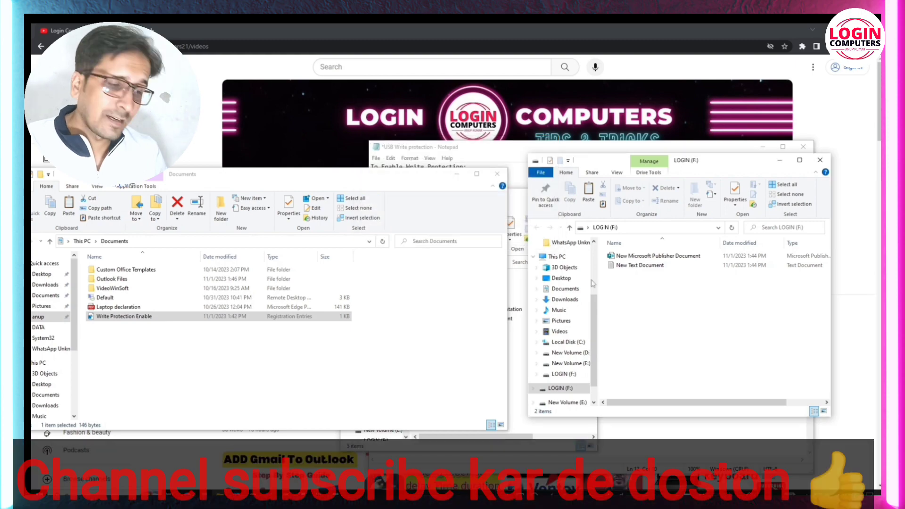
Copy New Text Document from the LOGIN (F:) drive into the Documents folder
{"action": "left_click", "coordinate": [641, 266]}
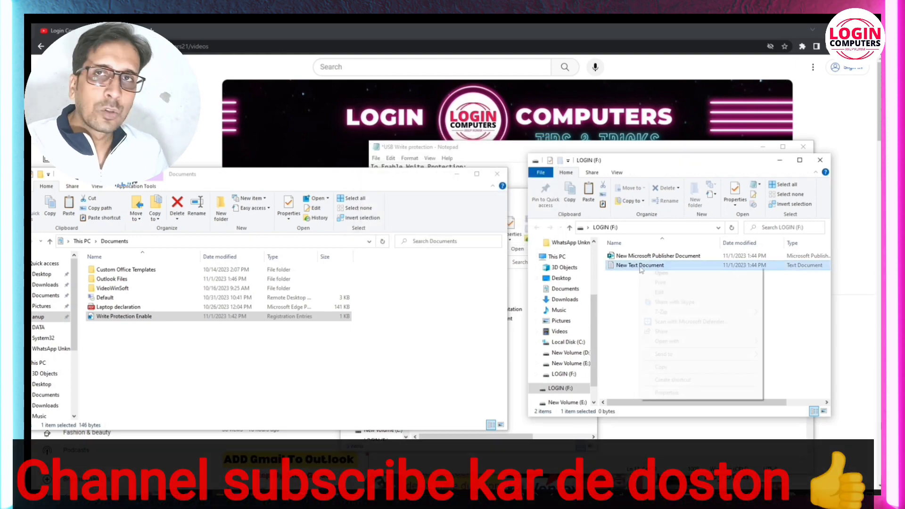
{"action": "right_click", "coordinate": [640, 267]}
{"action": "left_click", "coordinate": [229, 370]}
{"action": "left_click", "coordinate": [134, 354]}
{"action": "right_click", "coordinate": [134, 353]}
{"action": "left_click", "coordinate": [154, 413]}
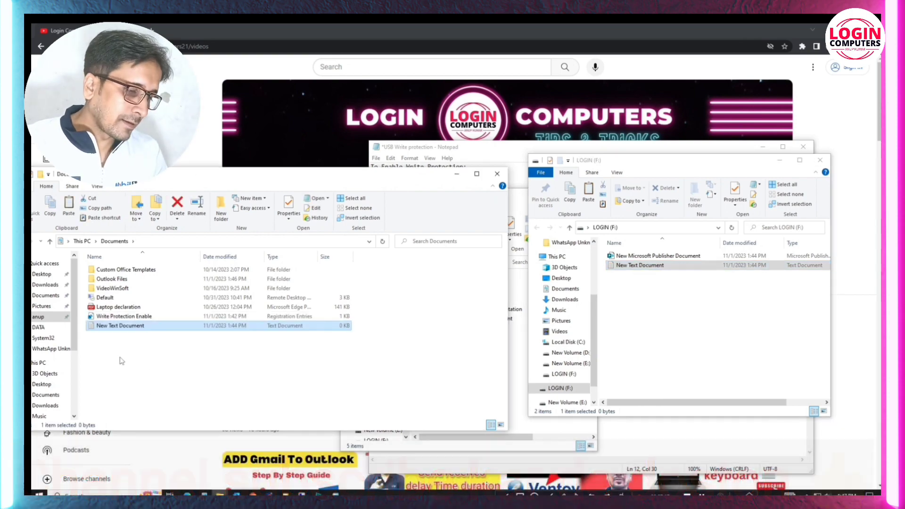
Try to copy New Text Document from Documents to LOGIN (F:), replacing the existing file, then cancel the transfer
{"action": "right_click", "coordinate": [108, 329]}
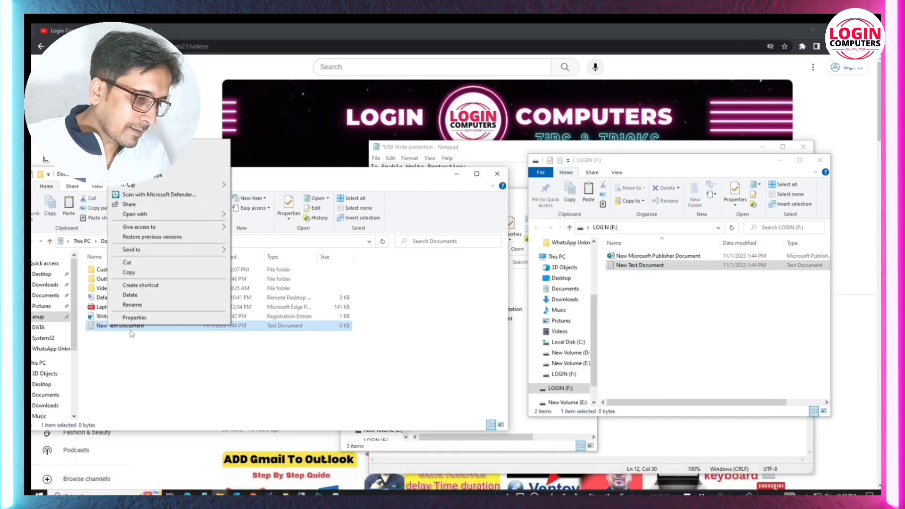
{"action": "left_click", "coordinate": [127, 272]}
{"action": "right_click", "coordinate": [656, 307]}
{"action": "left_click", "coordinate": [682, 359]}
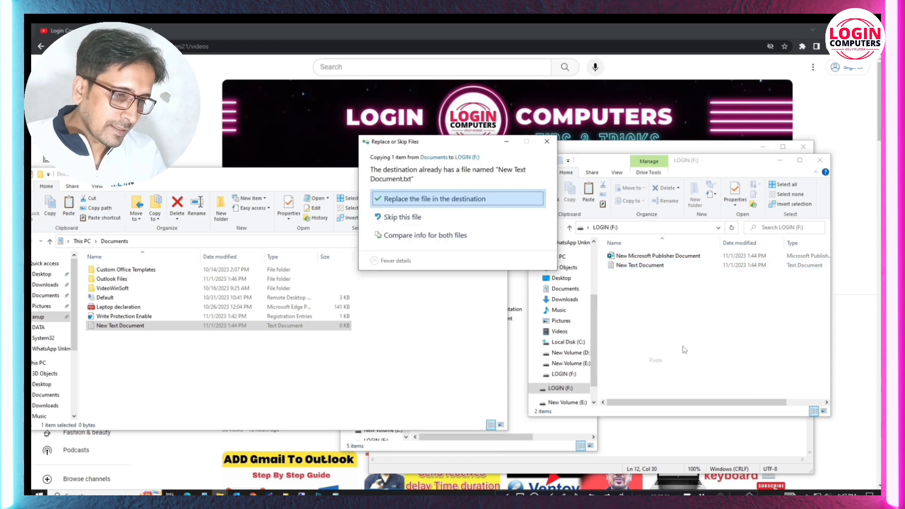
{"action": "left_click", "coordinate": [433, 199]}
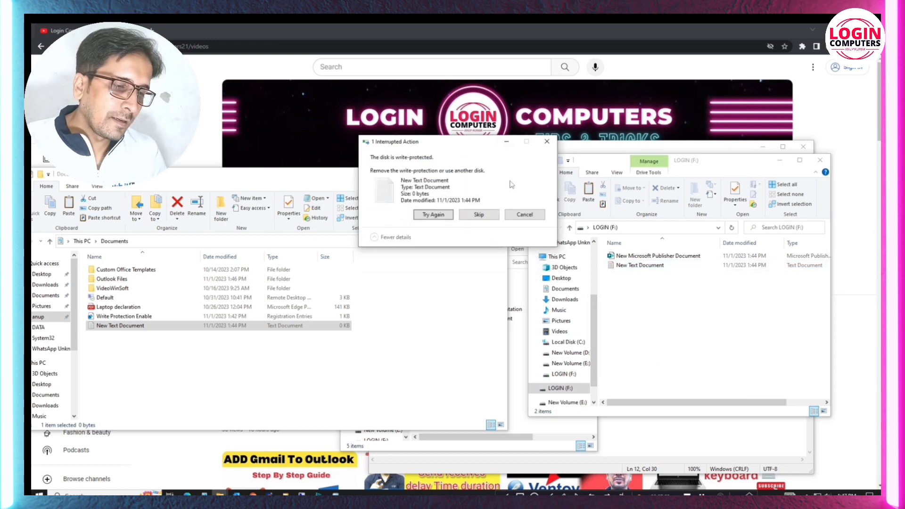
{"action": "left_click", "coordinate": [524, 215]}
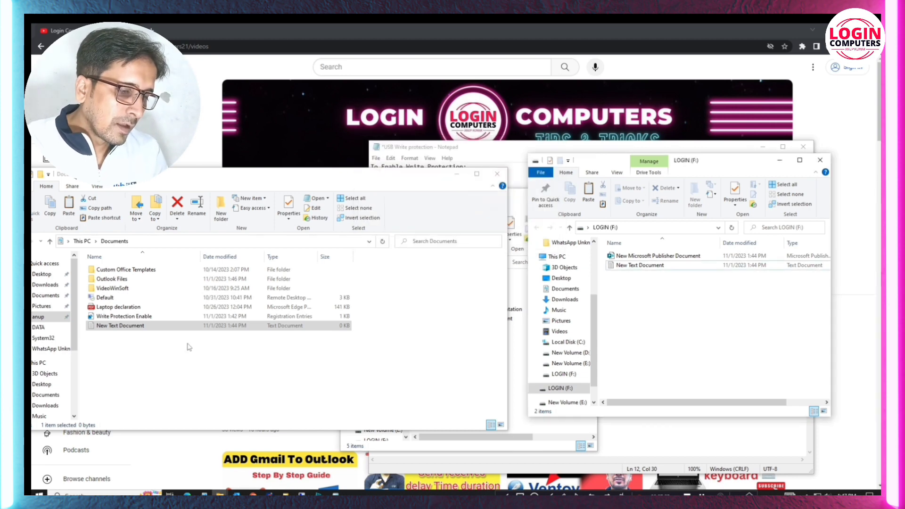
Delete New Text Document from Documents and clear away the other drive windows, minimizing LOGIN (F:) and closing New Volume (E:)
{"action": "left_click", "coordinate": [119, 326]}
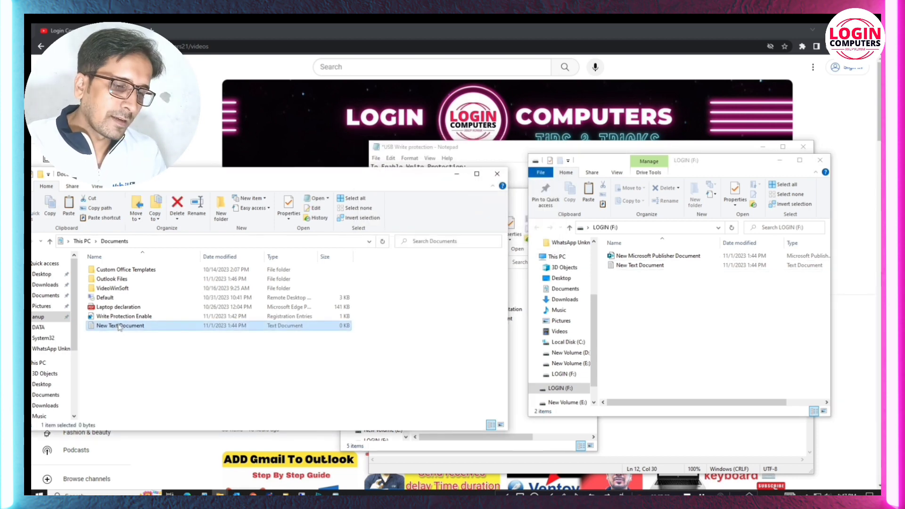
{"action": "key", "text": "Delete"}
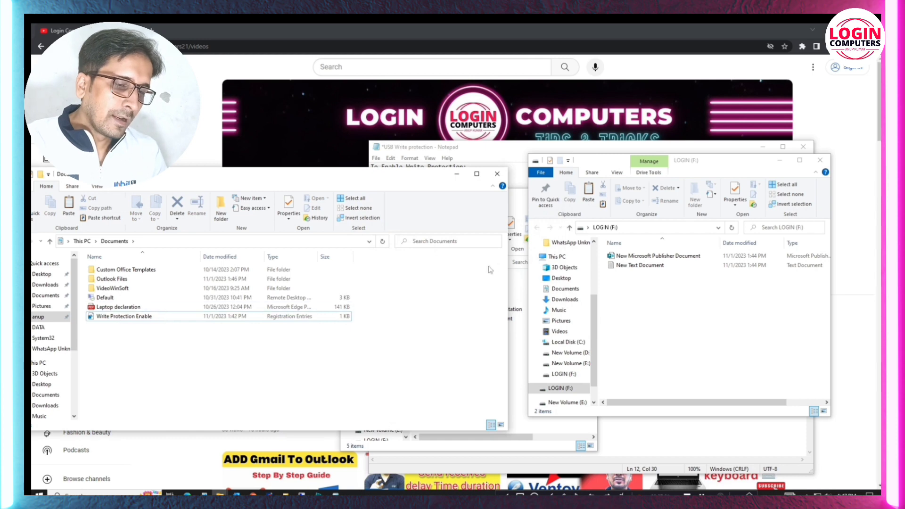
{"action": "left_click", "coordinate": [780, 160]}
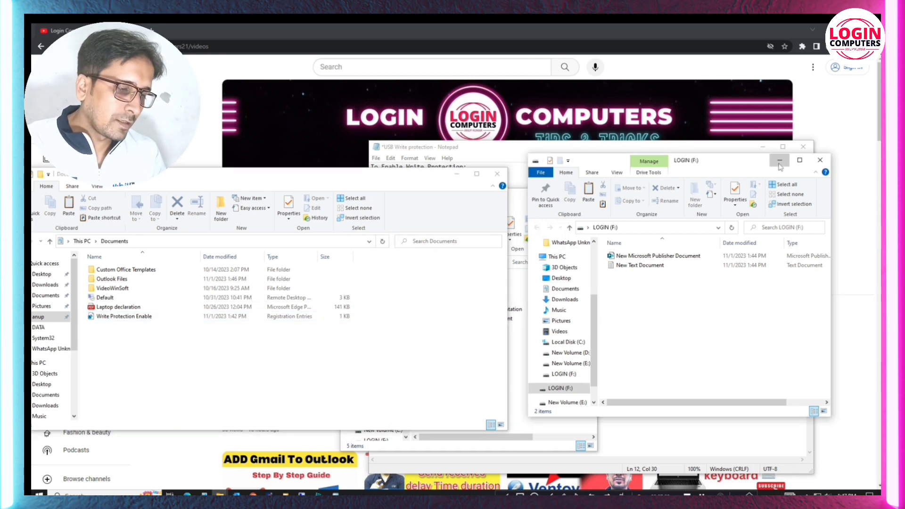
{"action": "left_click", "coordinate": [541, 204]}
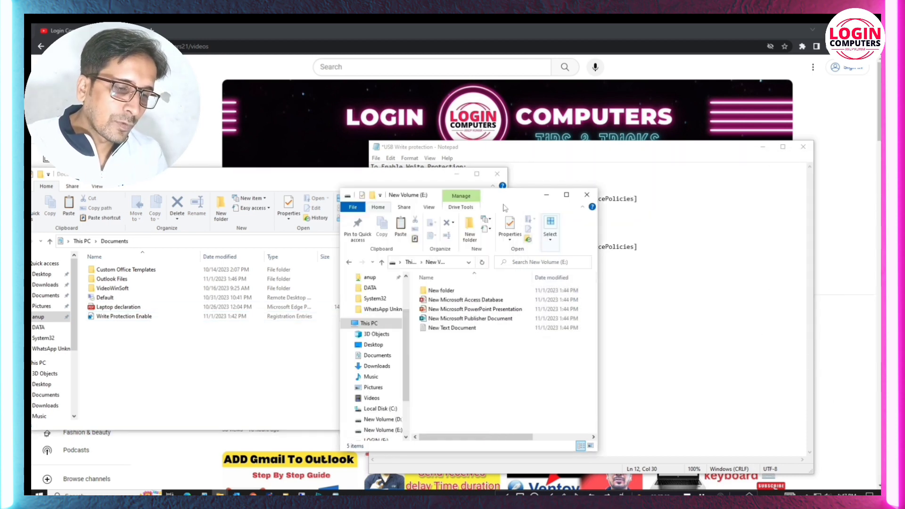
{"action": "left_click", "coordinate": [587, 195]}
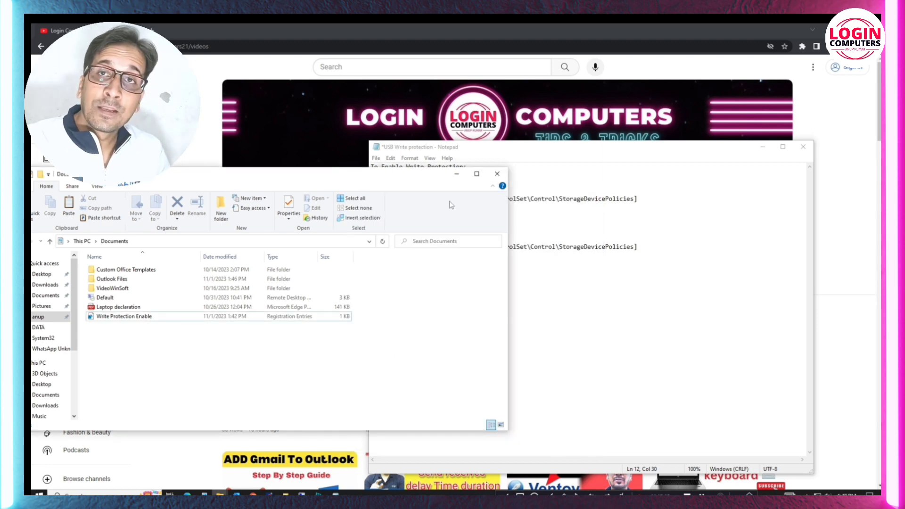
Copy the registry lines under "To Disable Write Protection" from the USB Write protection note into a new Notepad document
{"action": "left_click", "coordinate": [606, 299]}
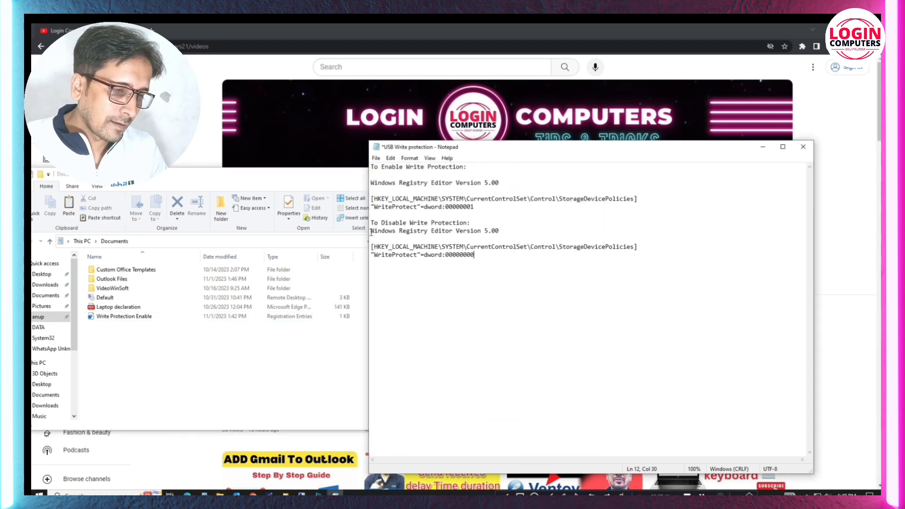
{"action": "left_click_drag", "start_coordinate": [371, 232], "coordinate": [505, 254]}
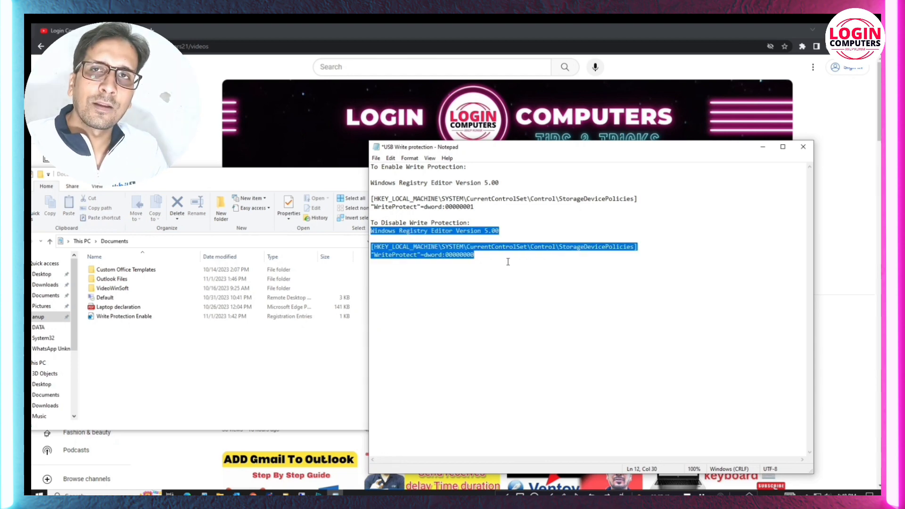
{"action": "key", "text": "super+r"}
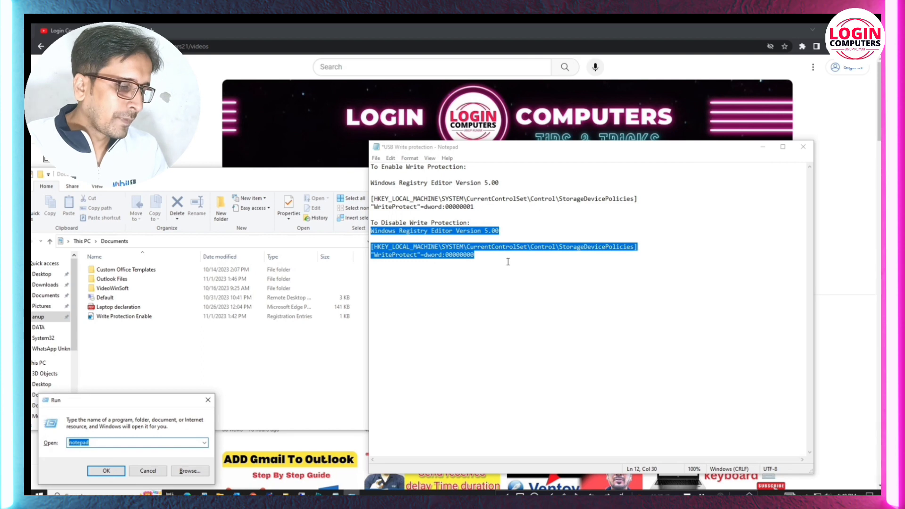
{"action": "key", "text": "Return"}
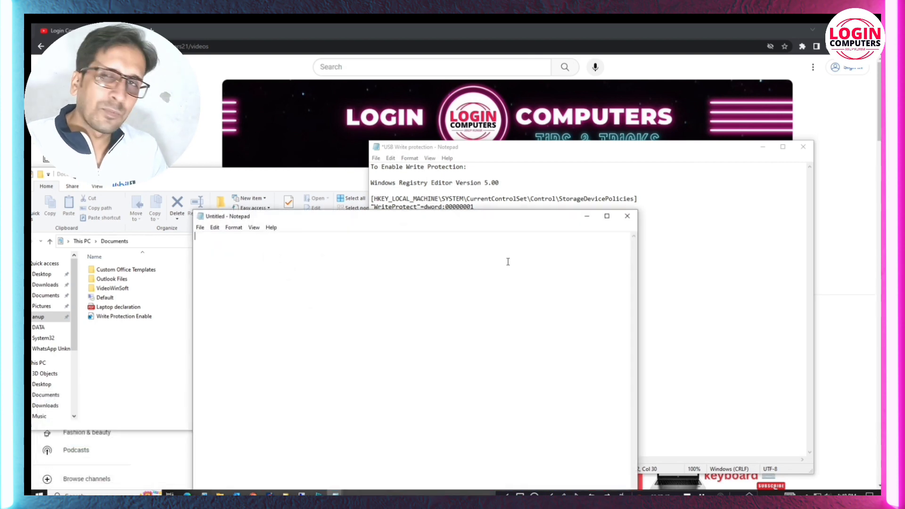
{"action": "key", "text": "ctrl+v"}
Save the new document in Documents as Write Protection Disable.reg and close it
{"action": "left_click", "coordinate": [200, 228]}
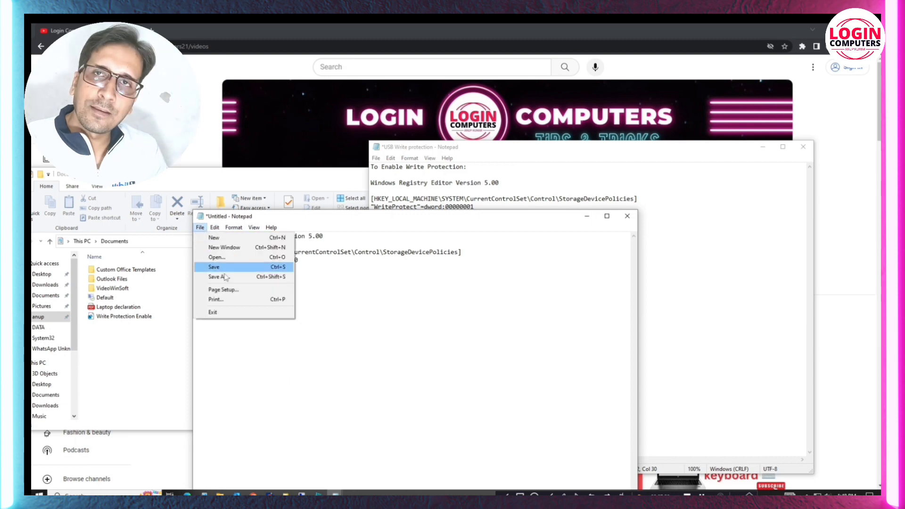
{"action": "left_click", "coordinate": [220, 277]}
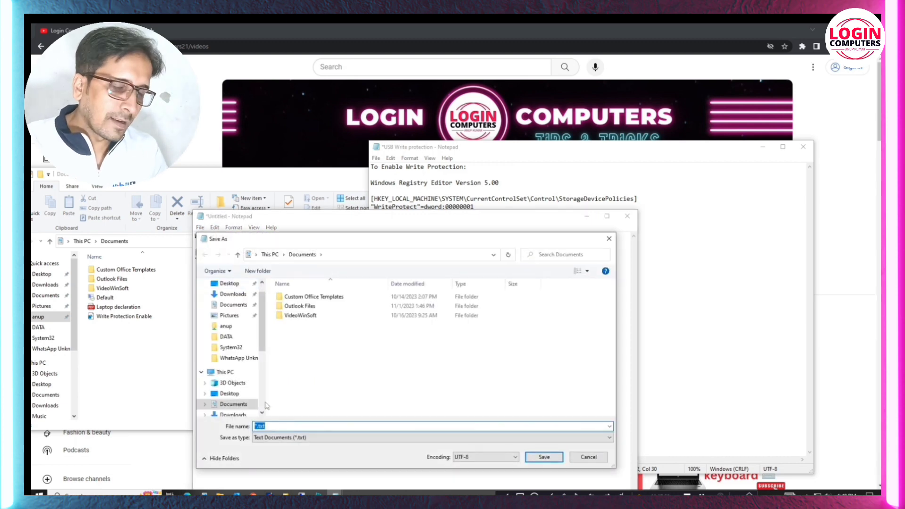
{"action": "left_click", "coordinate": [233, 305]}
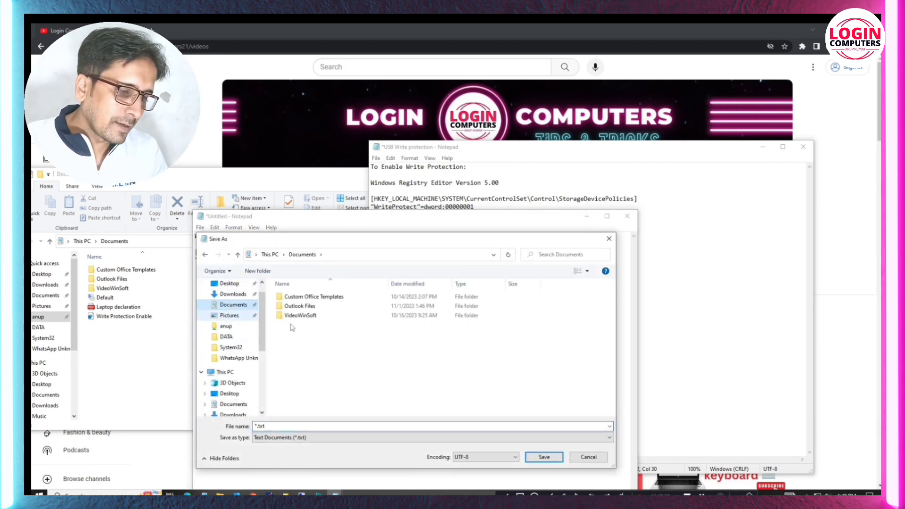
{"action": "left_click", "coordinate": [281, 425]}
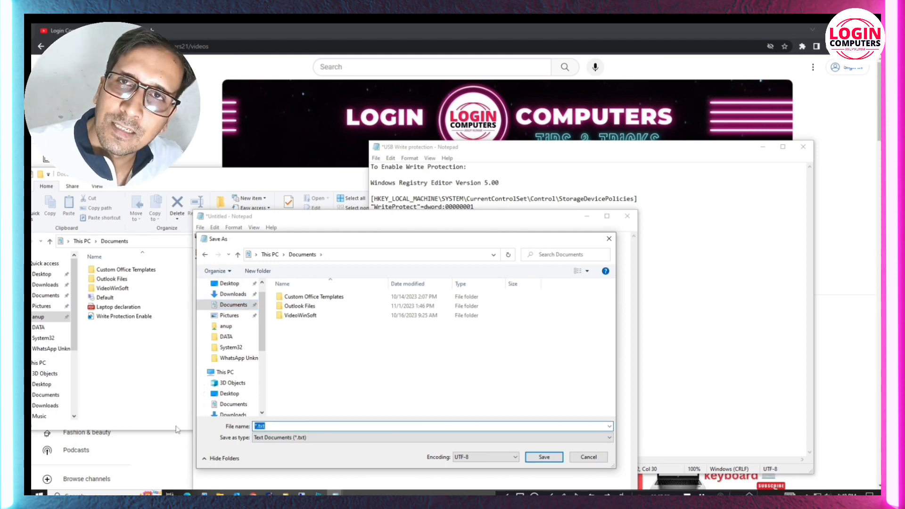
{"action": "type", "text": "W"}
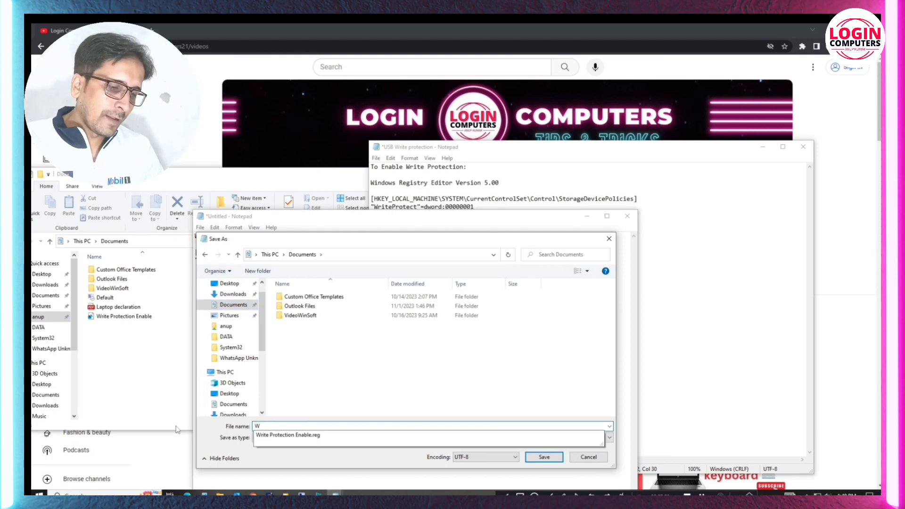
{"action": "key", "text": "Down"}
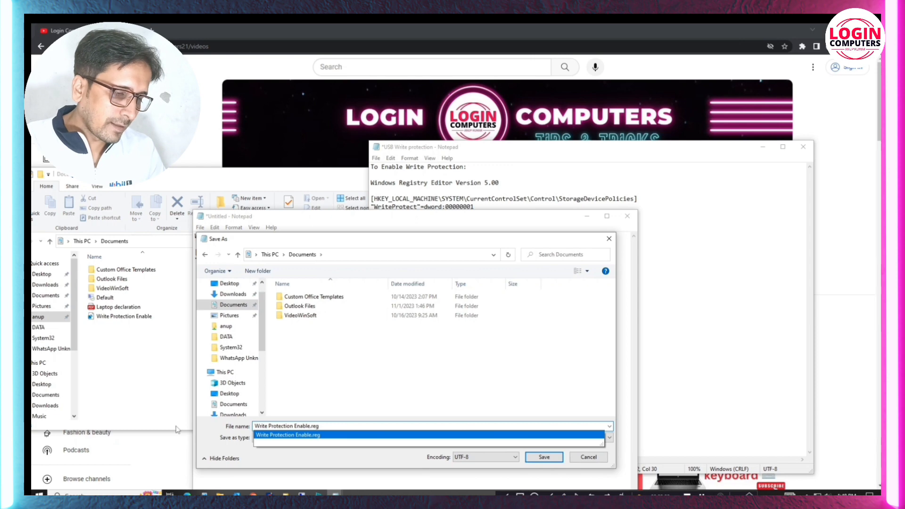
{"action": "key", "text": "Left"}
{"action": "key", "text": "Left"}
{"action": "key", "text": "Left"}
{"action": "key", "text": "Left"}
{"action": "key", "text": "BackSpace"}
{"action": "key", "text": "BackSpace"}
{"action": "key", "text": "BackSpace"}
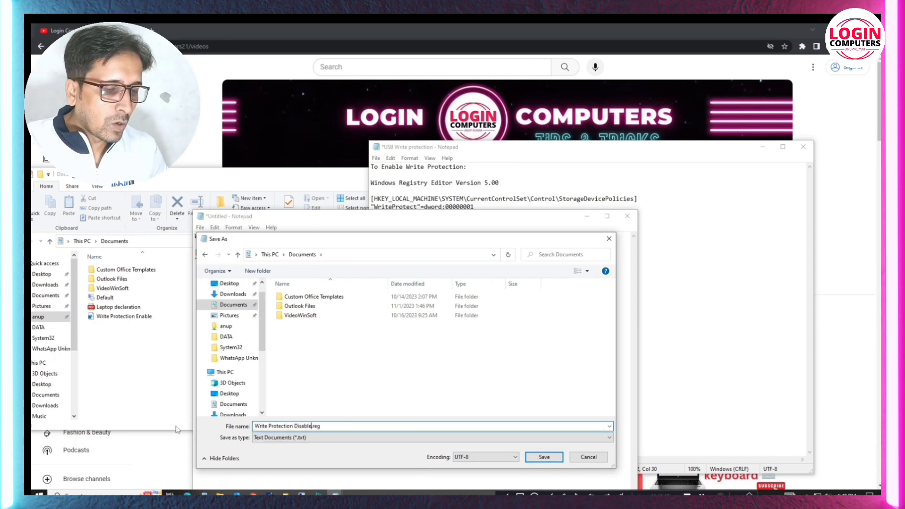
{"action": "left_click", "coordinate": [551, 458]}
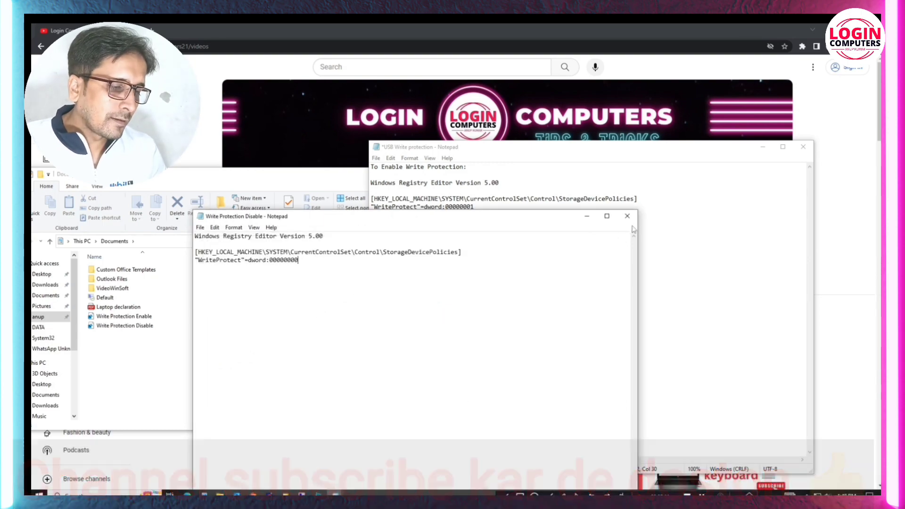
{"action": "left_click", "coordinate": [627, 217]}
Minimize the USB Write protection note and add the Write Protection Disable file from Documents to the registry
{"action": "left_click", "coordinate": [212, 336]}
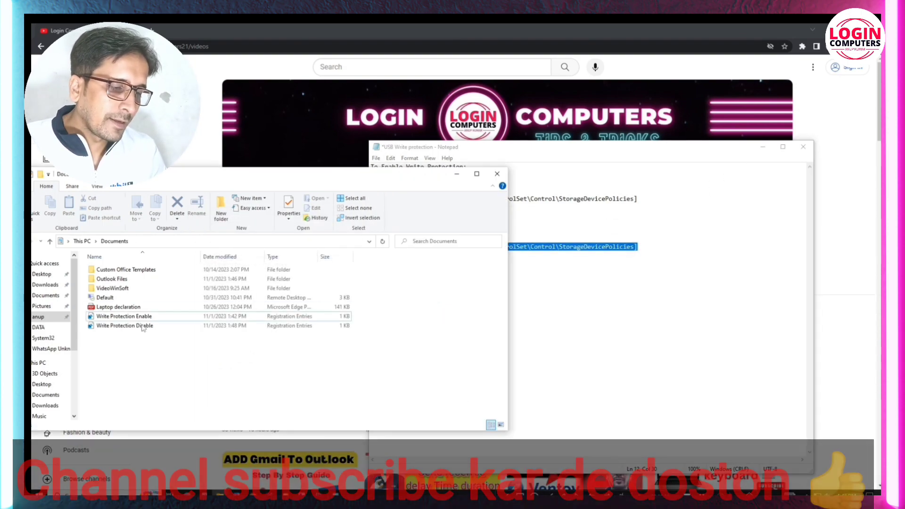
{"action": "left_click", "coordinate": [763, 146]}
{"action": "left_click_drag", "start_coordinate": [304, 177], "coordinate": [526, 170]}
{"action": "left_click", "coordinate": [367, 321]}
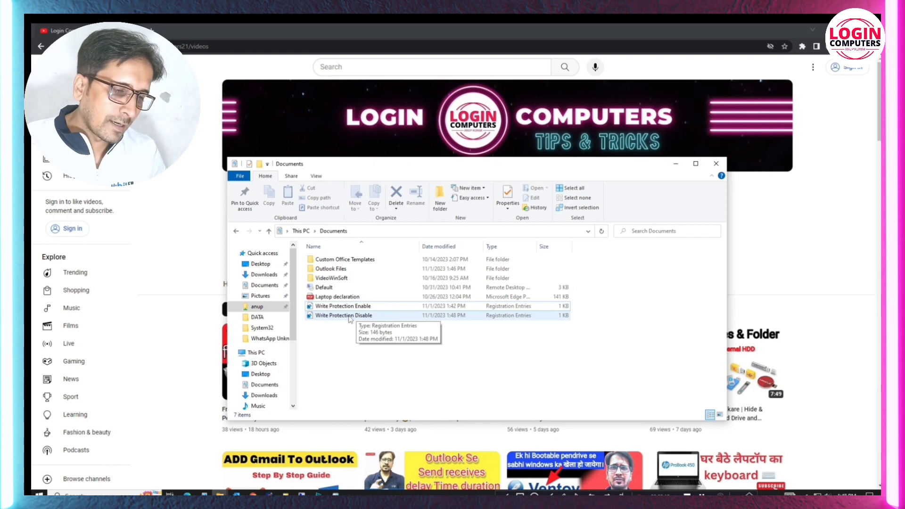
{"action": "double_click", "coordinate": [350, 320]}
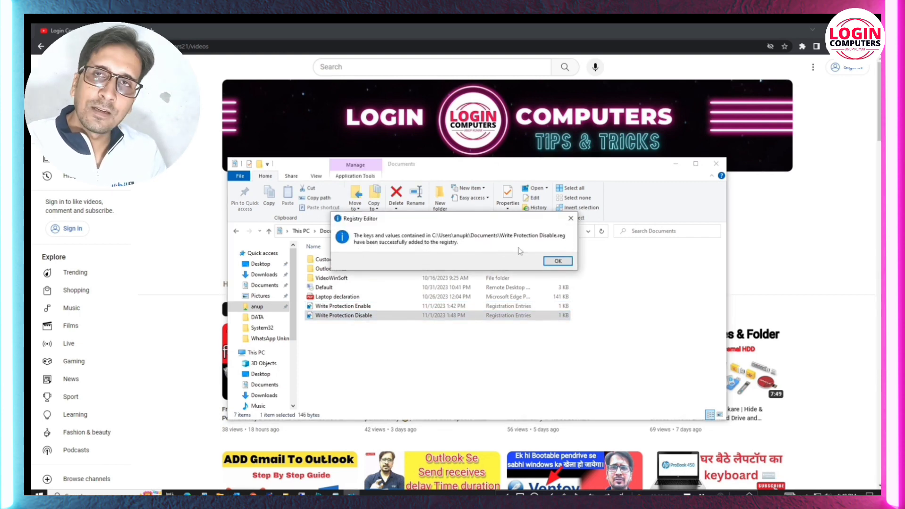
{"action": "left_click", "coordinate": [556, 262]}
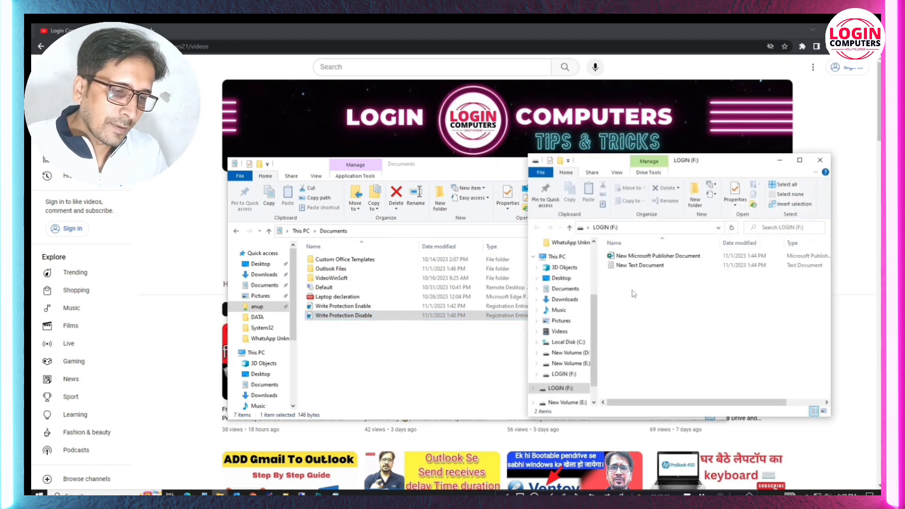
Copy Write Protection Disable from Documents to LOGIN (F:), and copy it back to Documents, replacing the existing file
{"action": "left_click_drag", "start_coordinate": [323, 316], "coordinate": [663, 329]}
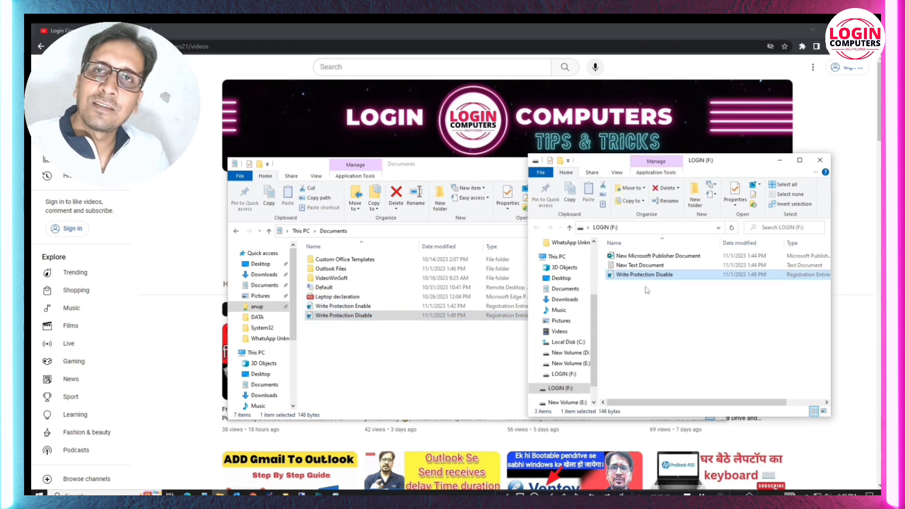
{"action": "left_click_drag", "start_coordinate": [638, 278], "coordinate": [410, 380]}
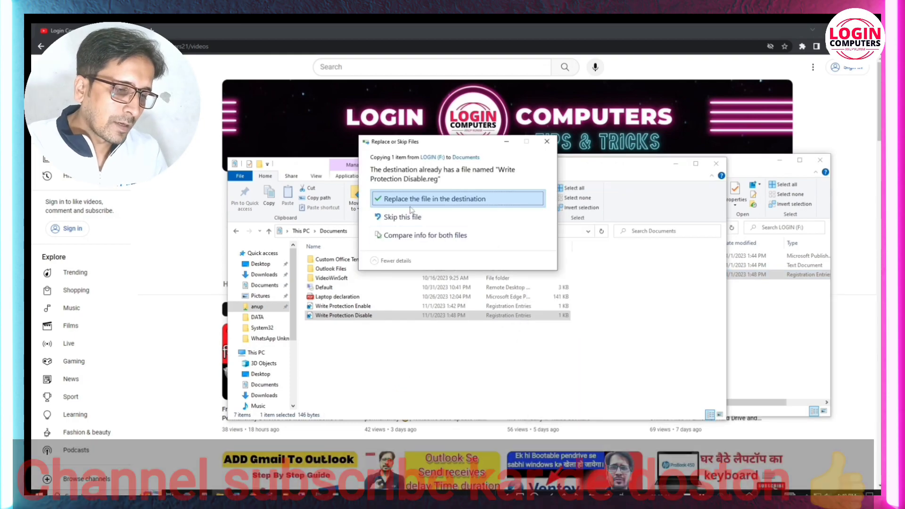
{"action": "left_click", "coordinate": [411, 202]}
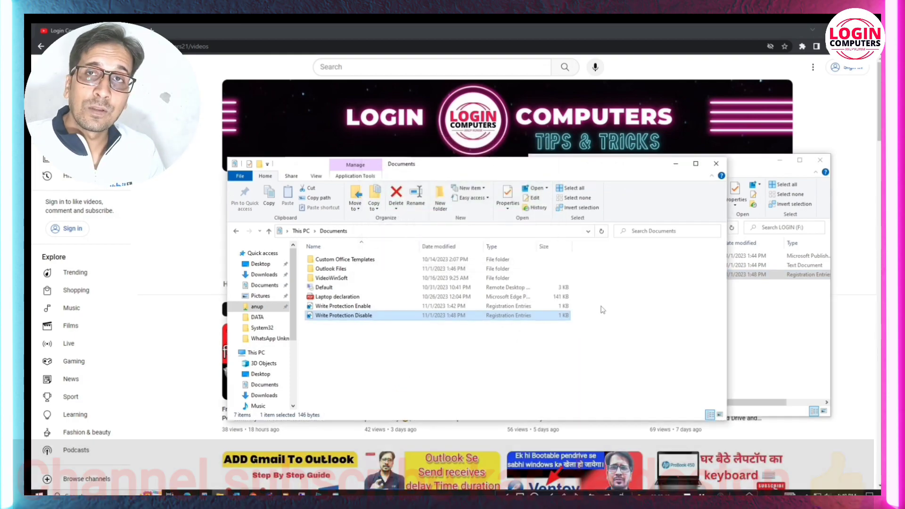
Move the Documents window aside and close both the Documents and LOGIN (F:) windows
{"action": "left_click_drag", "start_coordinate": [600, 173], "coordinate": [419, 196]}
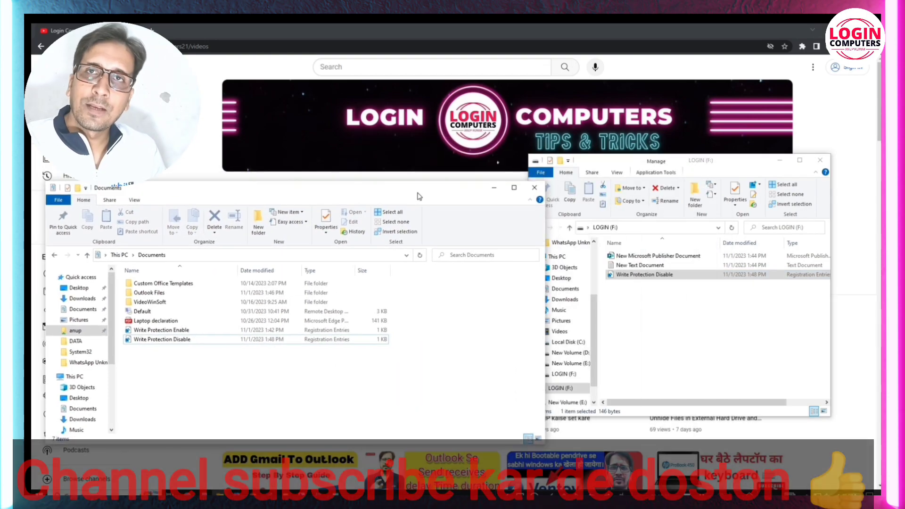
{"action": "left_click", "coordinate": [534, 187]}
{"action": "left_click", "coordinate": [820, 160]}
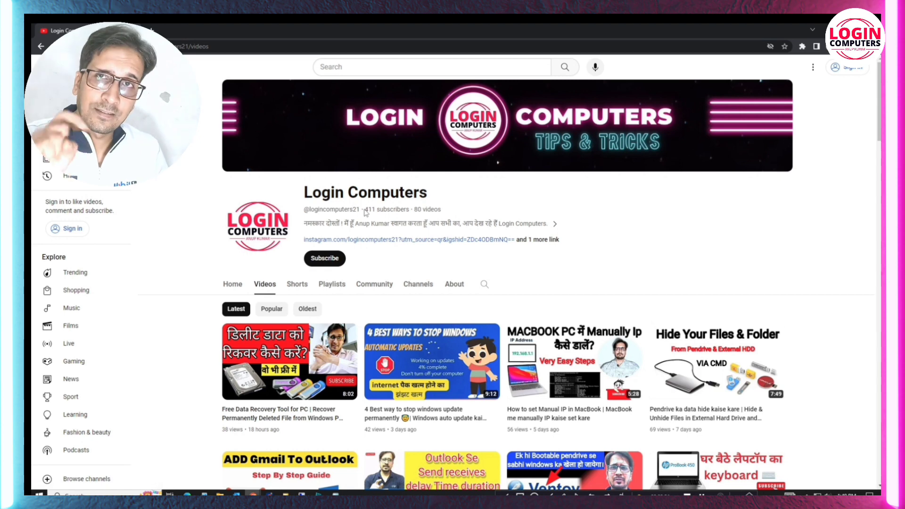
{"action": "left_click_drag", "start_coordinate": [365, 210], "coordinate": [465, 212]}
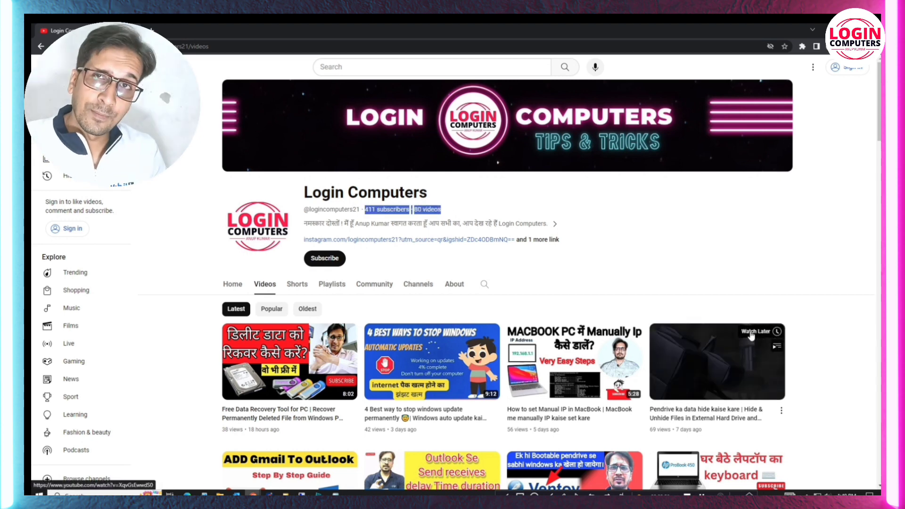